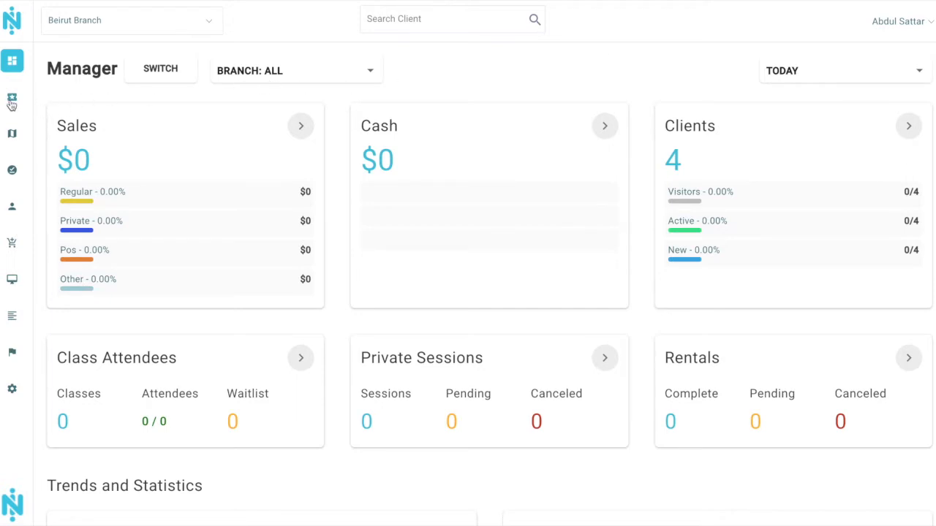
Open the Activities page with its classes shown in the week view.
mouse_move(15, 104)
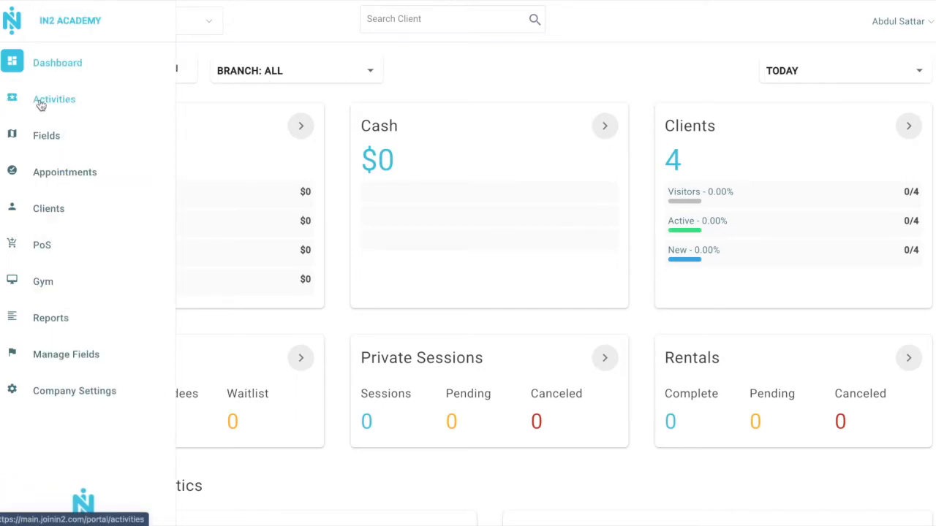
left_click(65, 102)
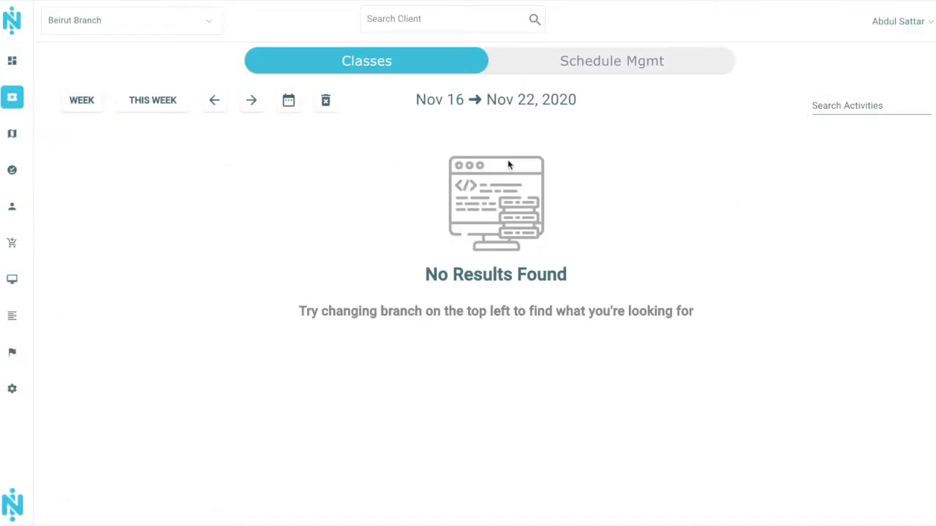
left_click(82, 107)
left_click(83, 107)
View the classes for the week containing February 18, 2021, and return to the current week.
left_click(288, 100)
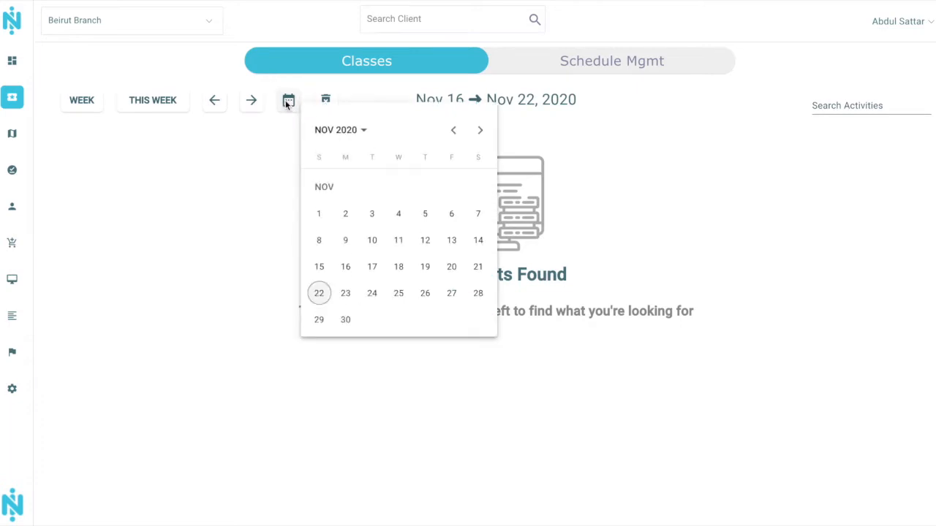
left_click(479, 132)
left_click(479, 132)
left_click(478, 132)
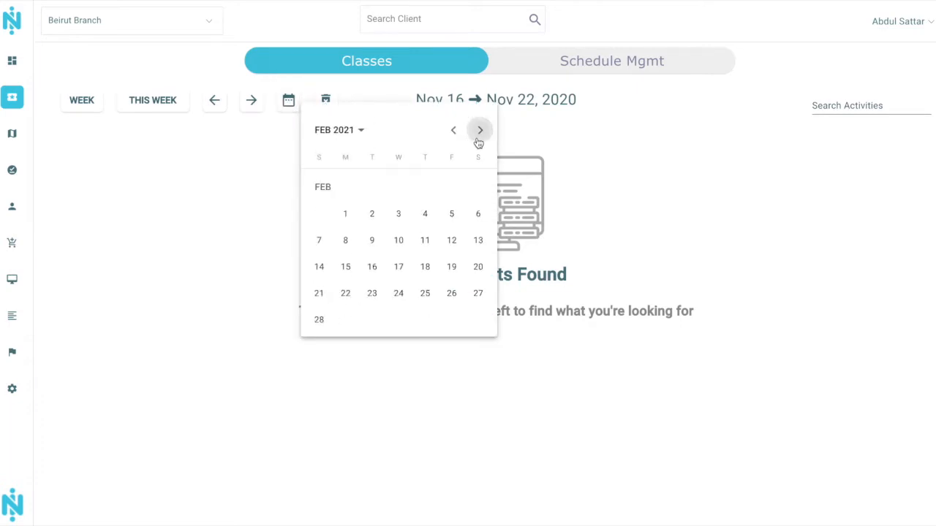
left_click(429, 268)
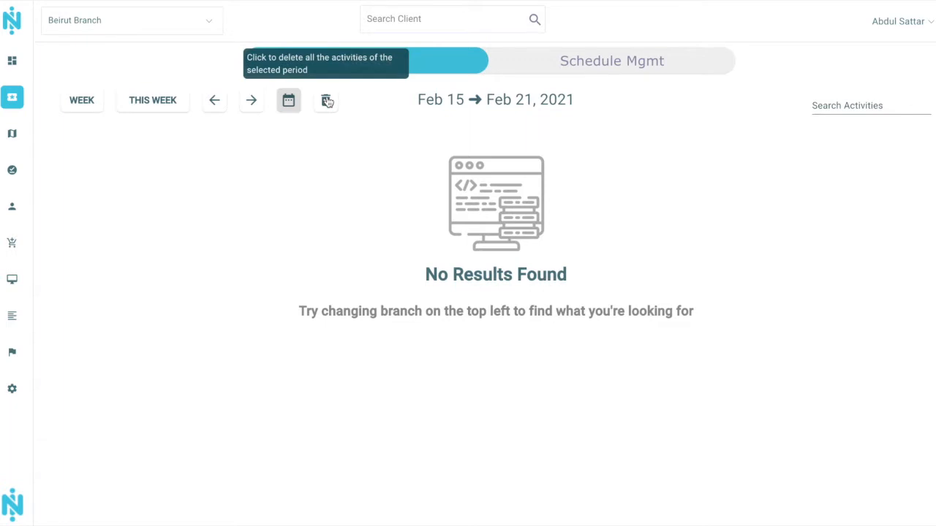
left_click(169, 106)
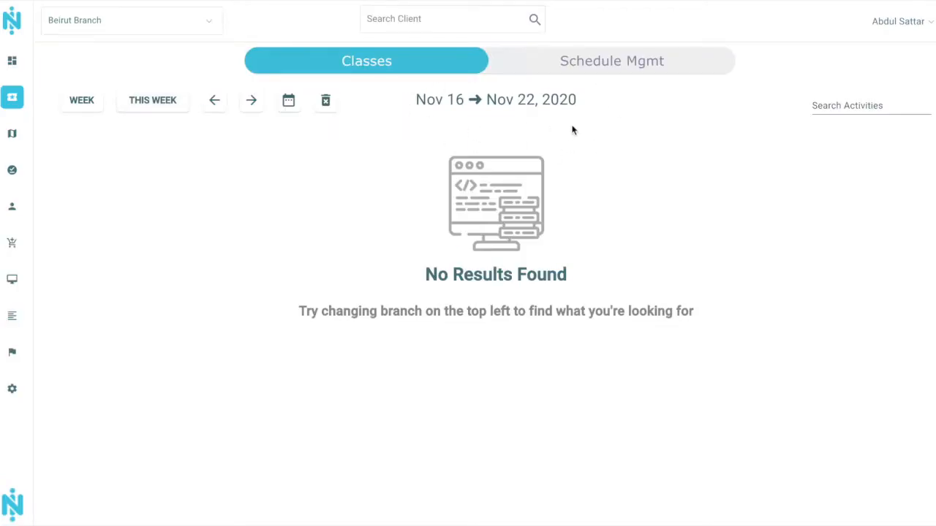
left_click(828, 106)
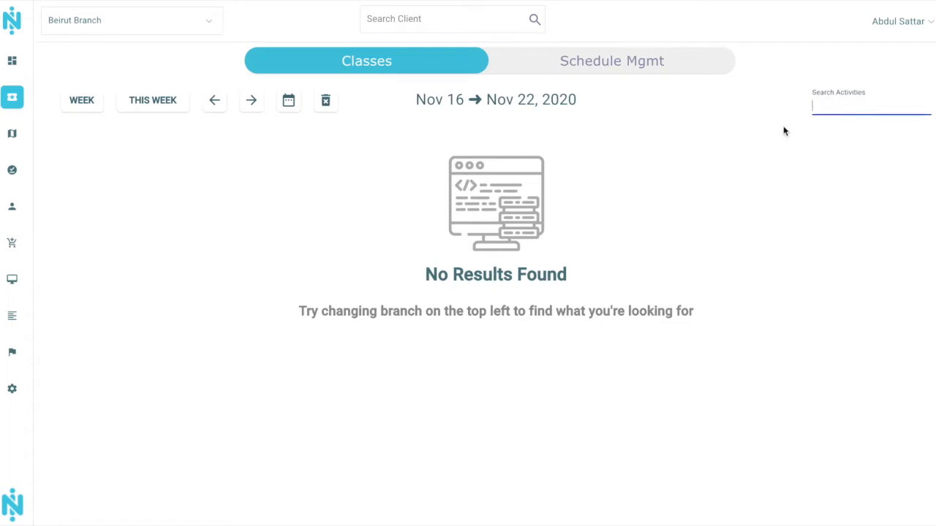
left_click(738, 132)
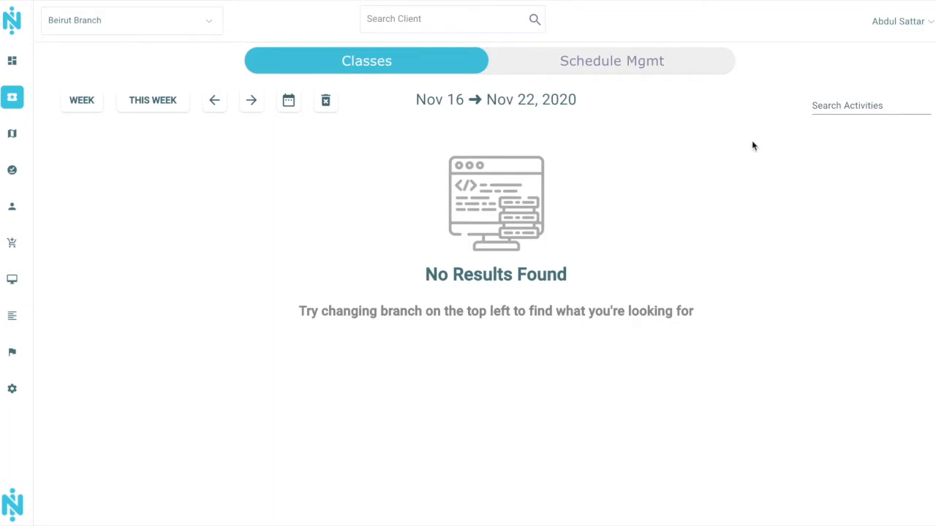
Start a new activity in schedule management and upload the photo of the outdoor yoga pose as its image.
left_click(591, 67)
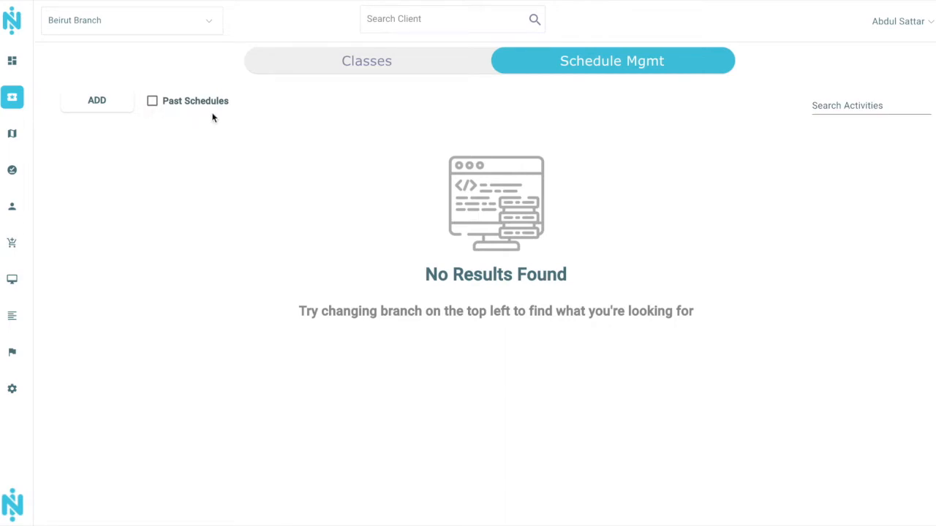
left_click(97, 102)
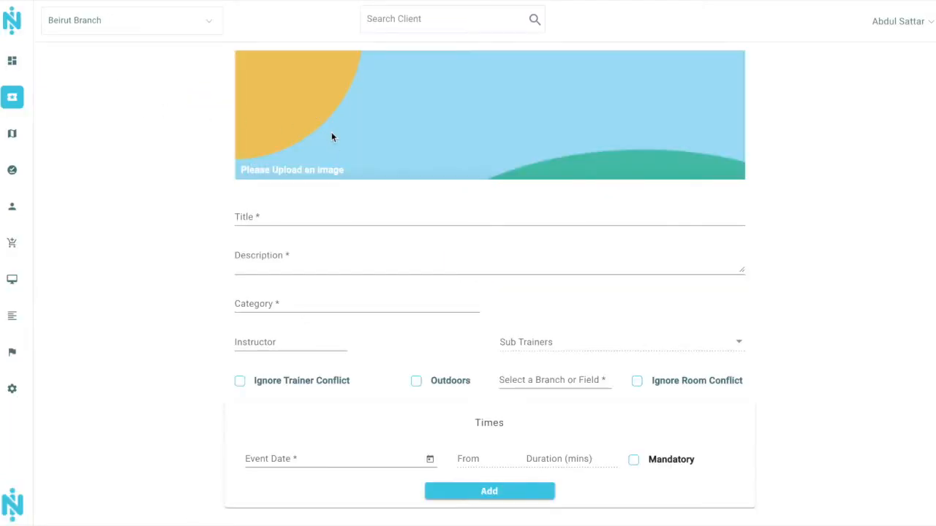
left_click(331, 137)
left_click(413, 96)
left_click(695, 453)
Title the new activity "Hatha Yoga".
left_click(426, 227)
type("Ht")
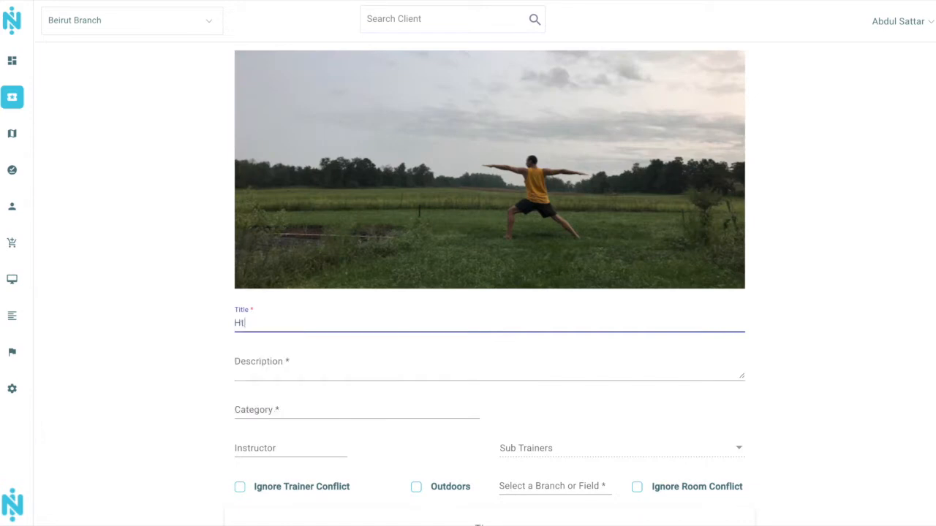
key("BackSpace")
type("atha Yoga")
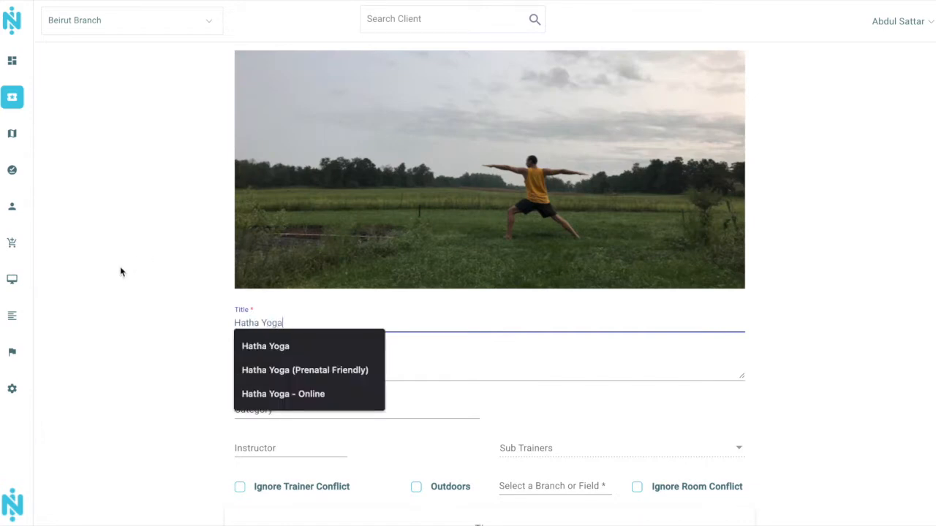
left_click(121, 272)
Enter the description "Hatha yoga is a traditional form of the yoga practice".
left_click(264, 358)
type("Hatha yoga is")
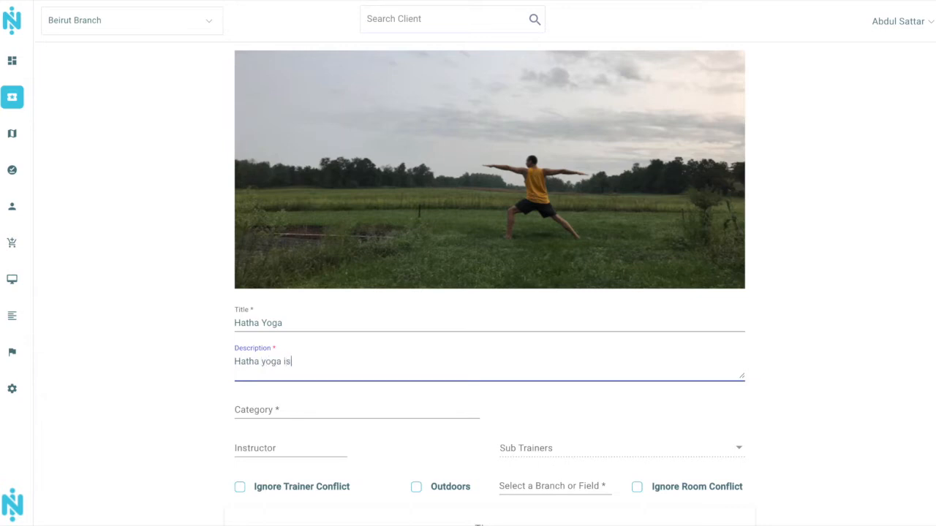
type(" a tranditional form of the y")
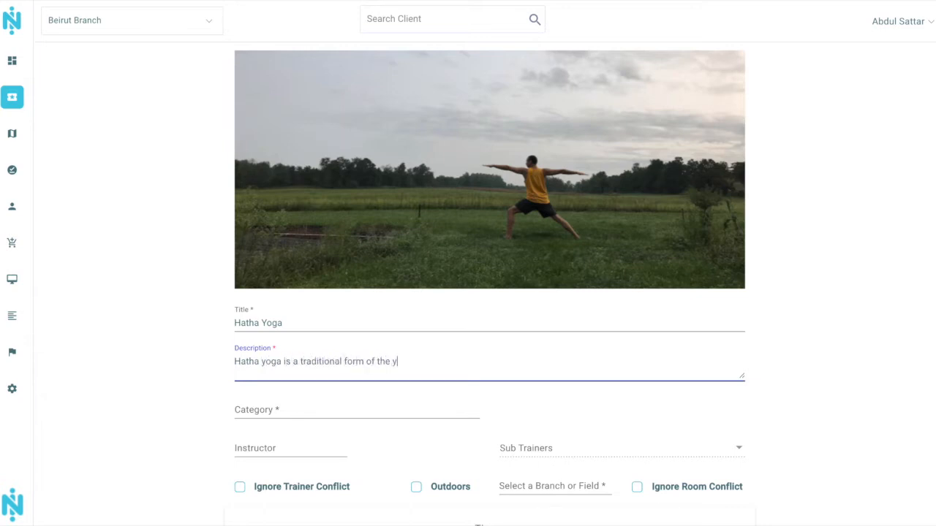
type("oga practice")
Set the activity's category to Yoga.
scroll(196, 362, "down", 3)
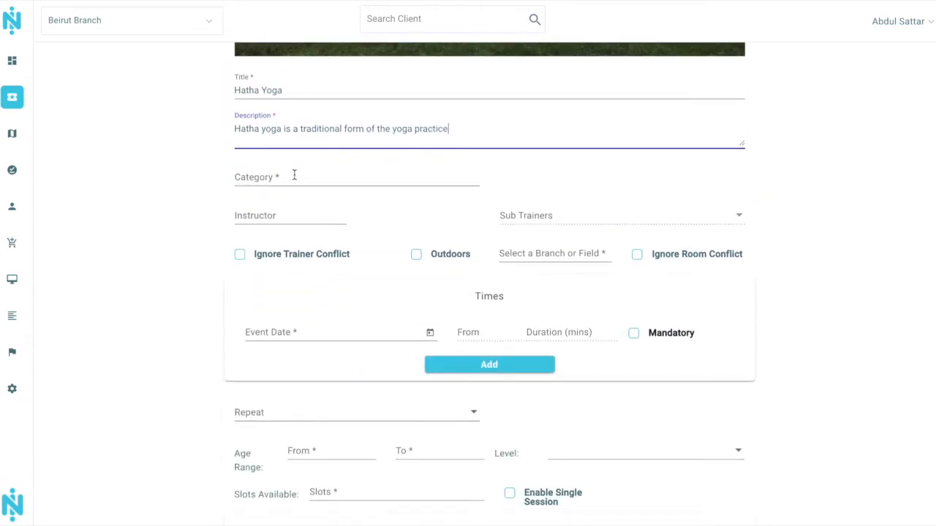
left_click(294, 176)
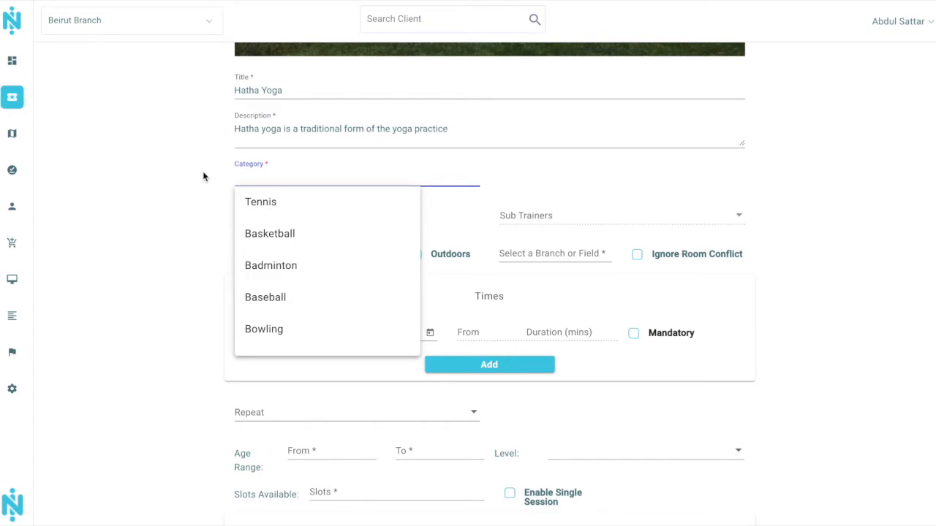
scroll(323, 252, "down", 6)
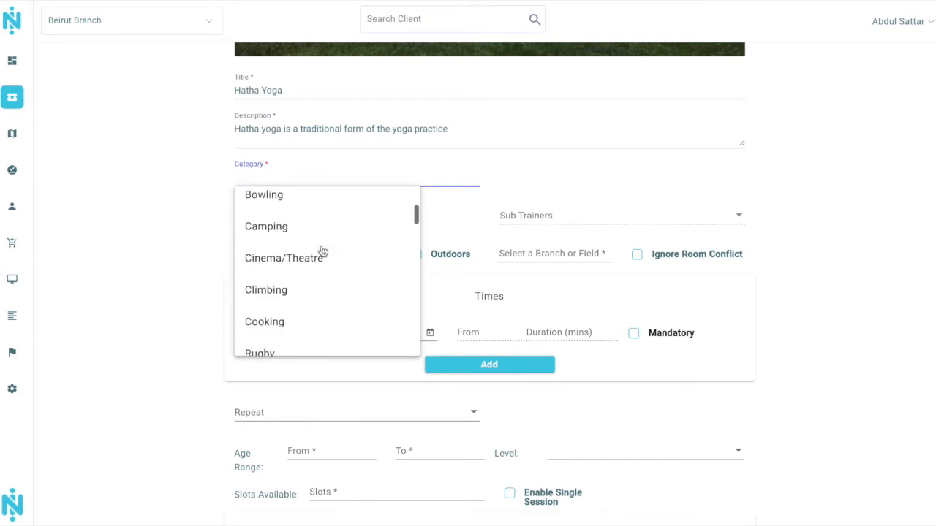
scroll(322, 252, "down", 10)
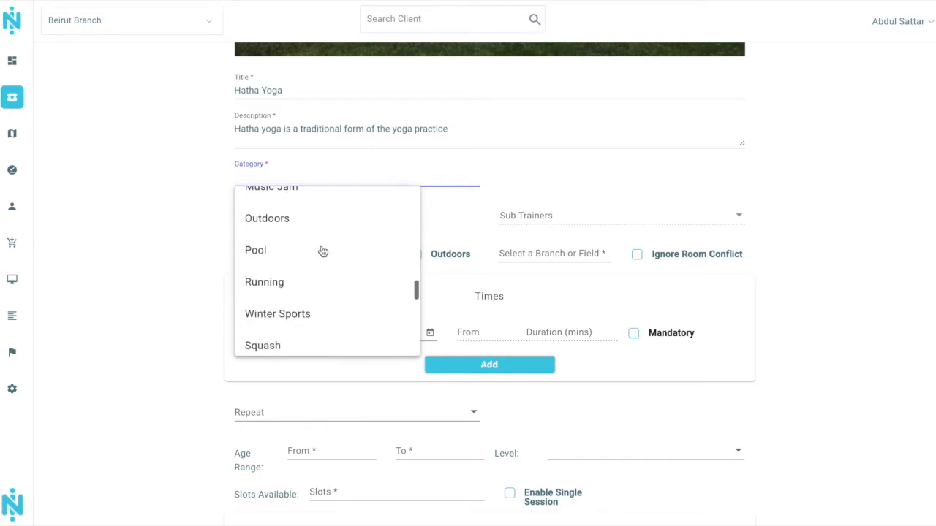
scroll(321, 252, "down", 3)
scroll(319, 251, "up", 2)
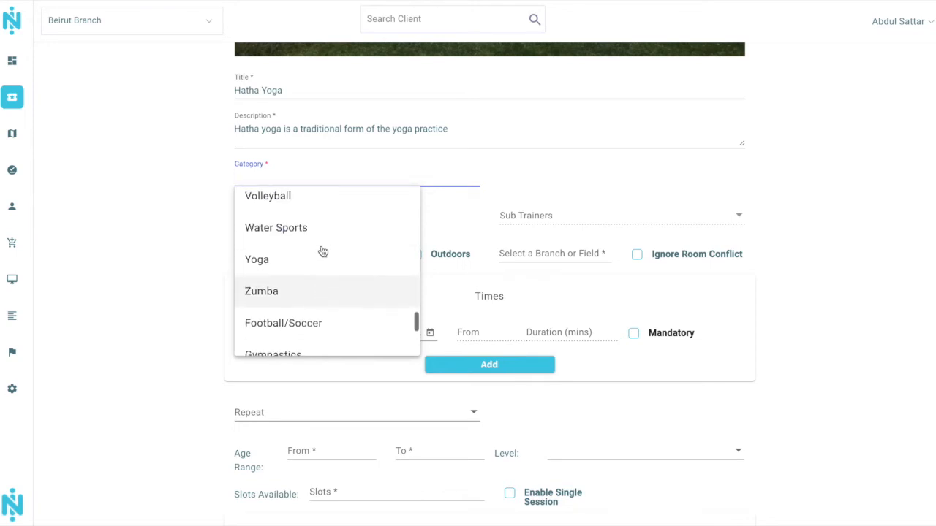
type("yo")
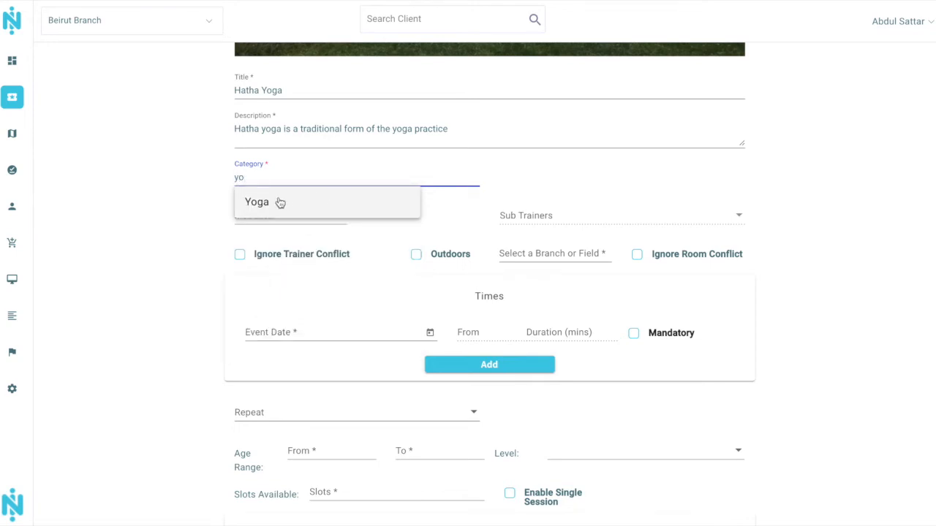
left_click(280, 202)
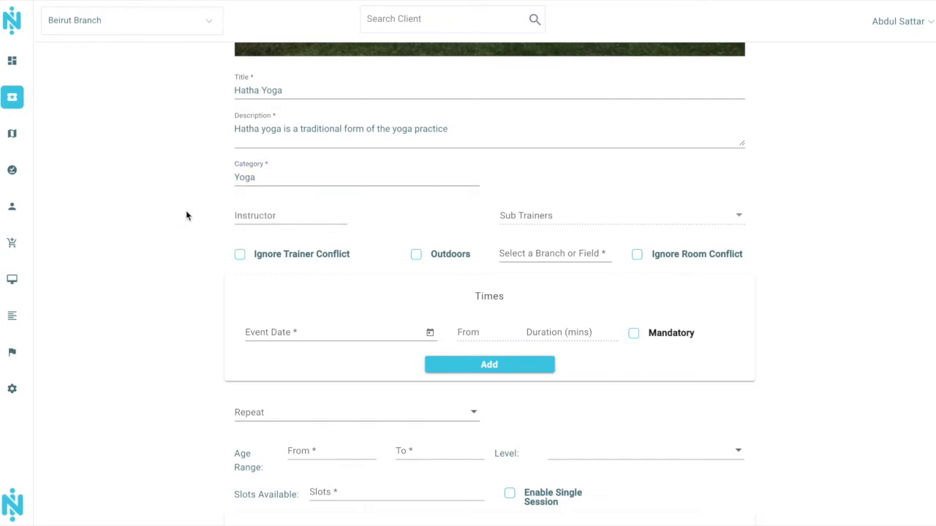
Assign the available trainer as the instructor and choose Main Shala as the activity's branch or field.
scroll(186, 215, "down", 1)
scroll(185, 215, "down", 1)
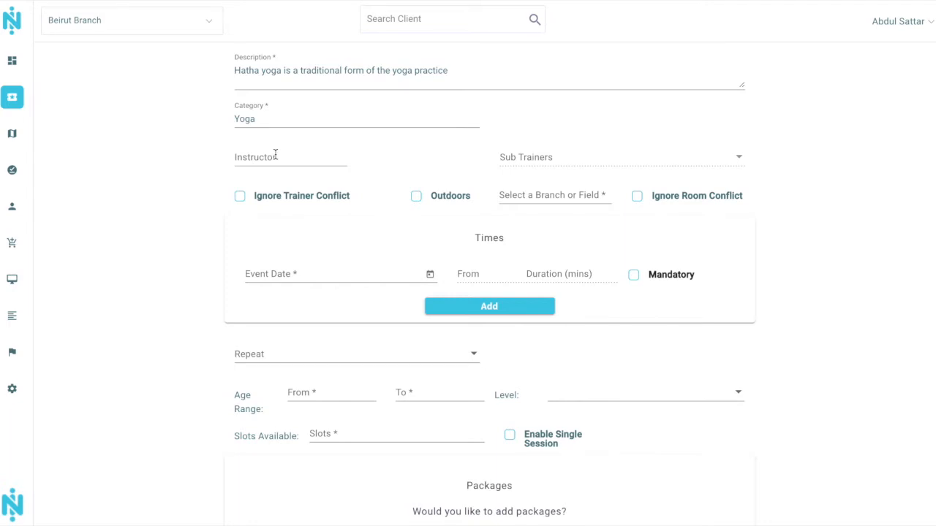
left_click(275, 155)
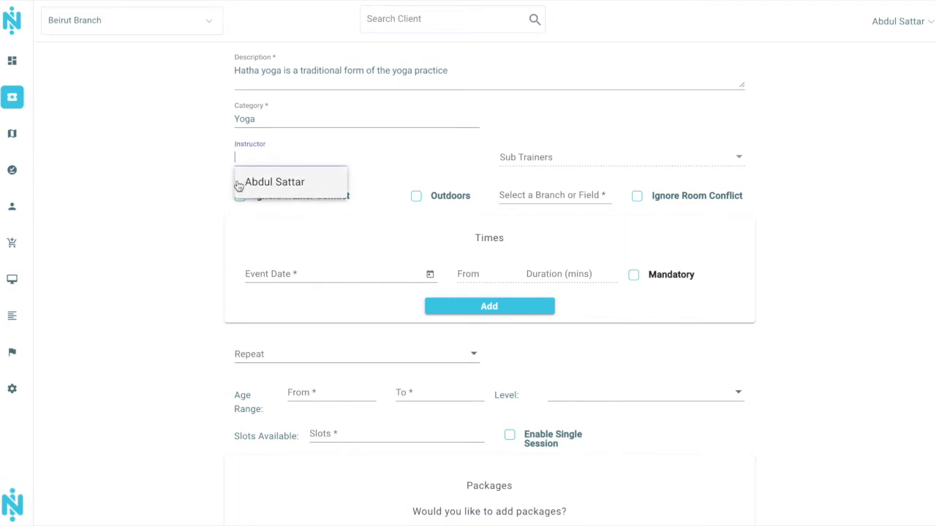
left_click(292, 190)
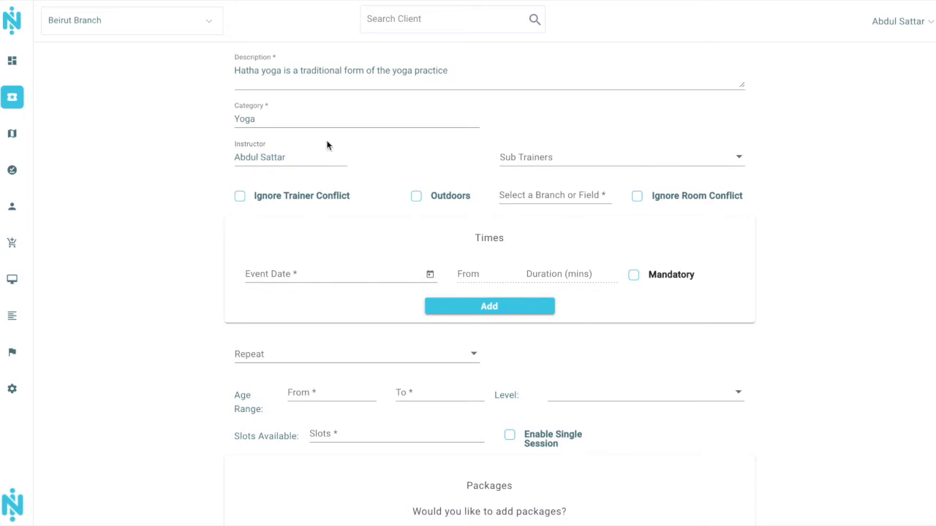
left_click(523, 193)
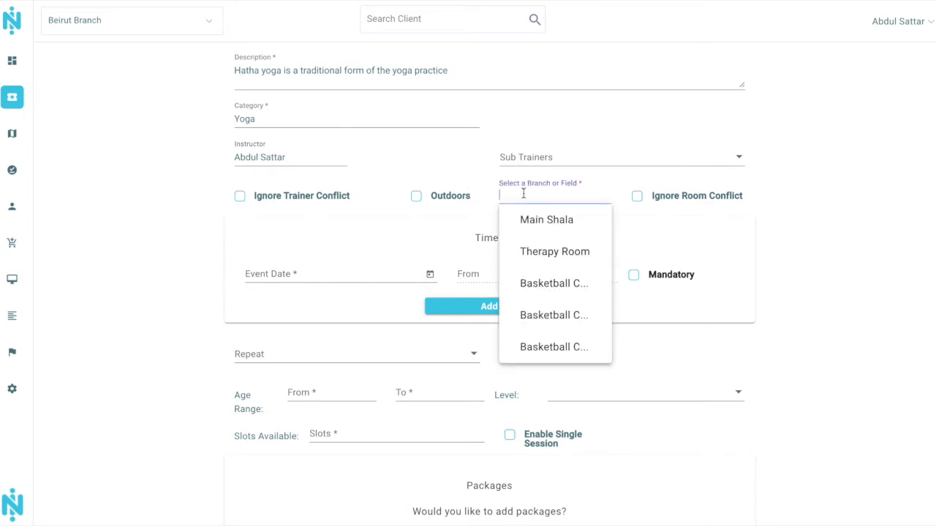
left_click(550, 223)
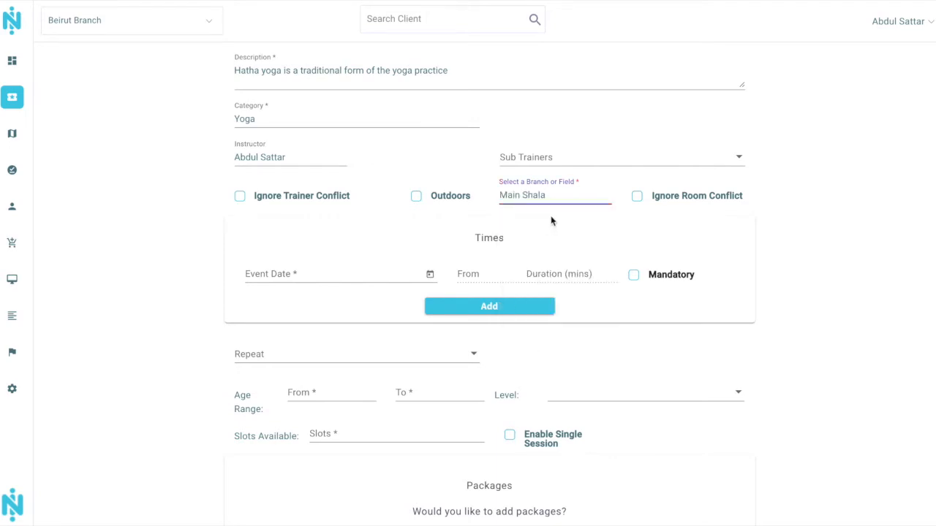
Try the Outdoors option with its location search, turn it off again, and reselect Main Shala.
left_click(444, 193)
left_click(510, 195)
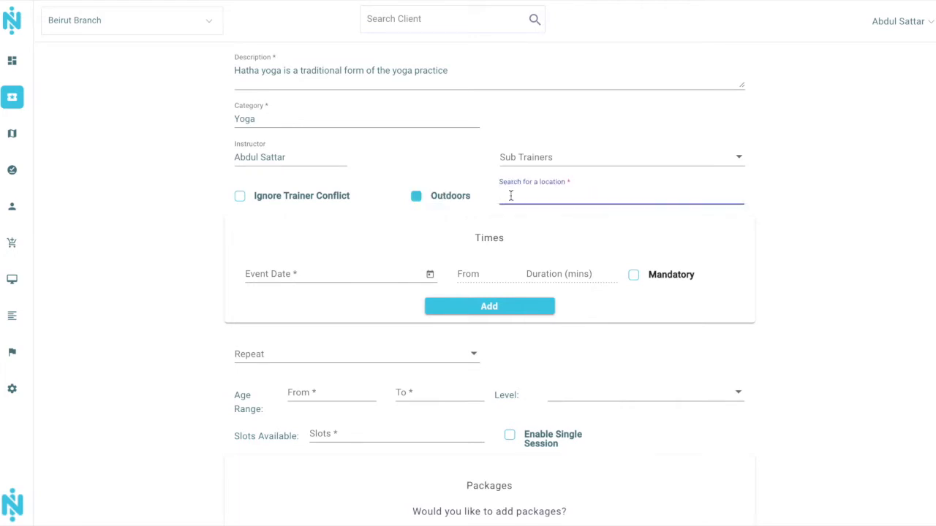
left_click(459, 195)
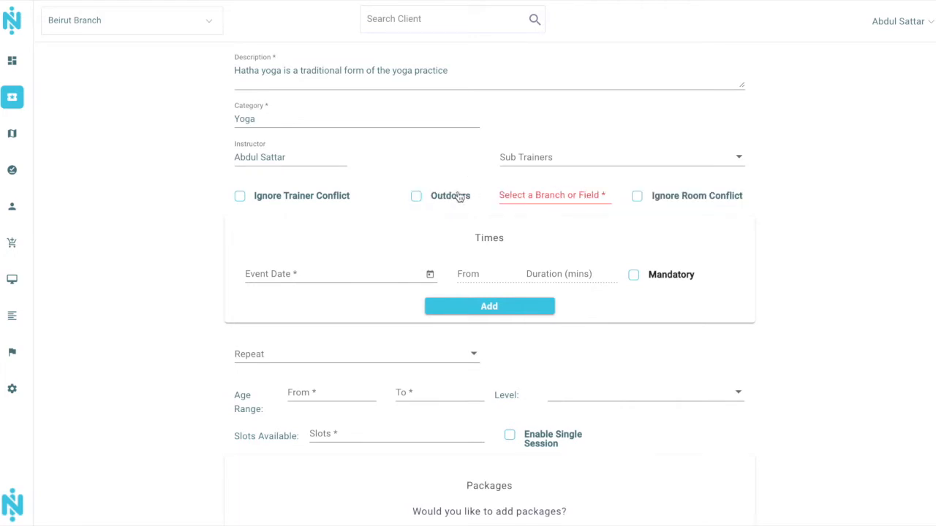
left_click(528, 193)
left_click(549, 219)
Set the event date to December 1, 2020.
scroll(725, 213, "down", 1)
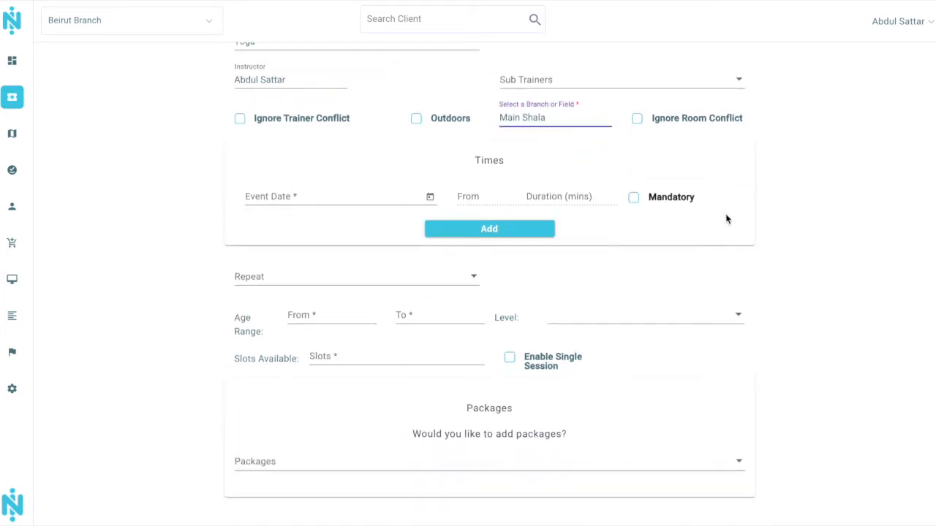
scroll(428, 164, "down", 1)
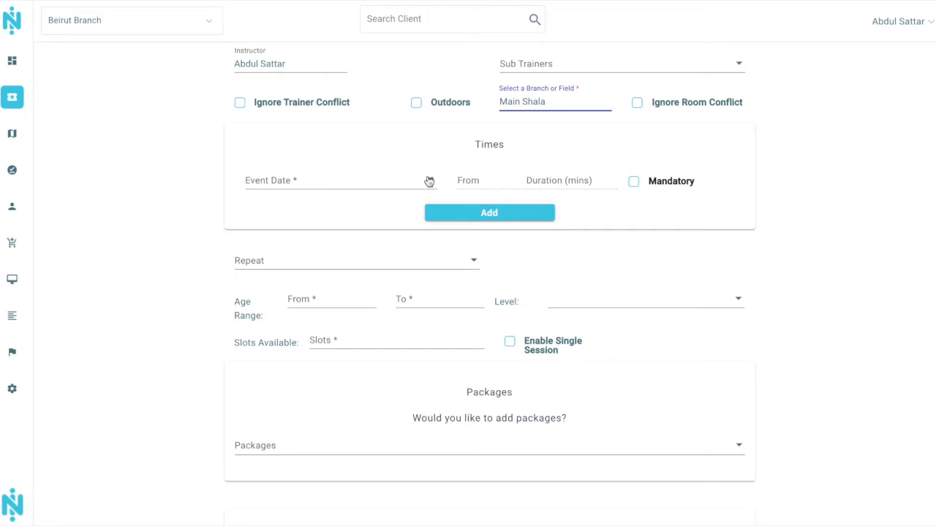
left_click(429, 182)
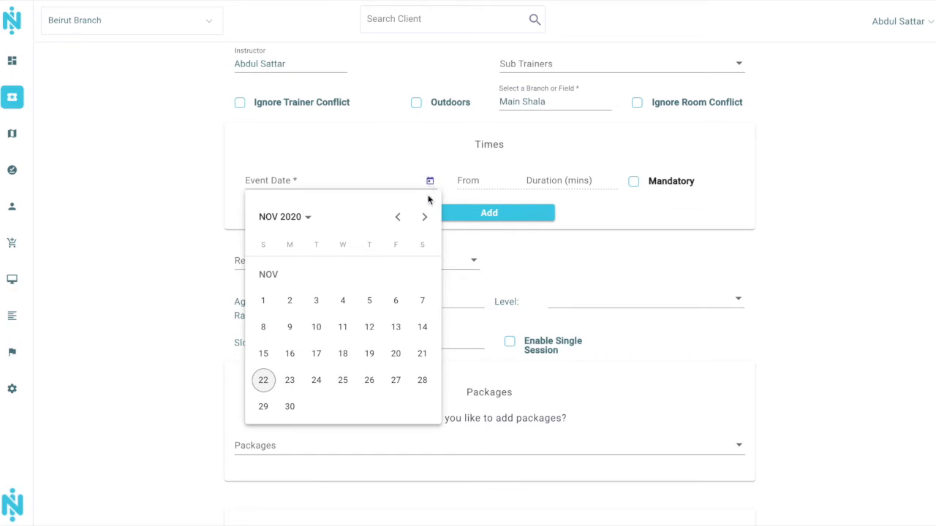
left_click(425, 216)
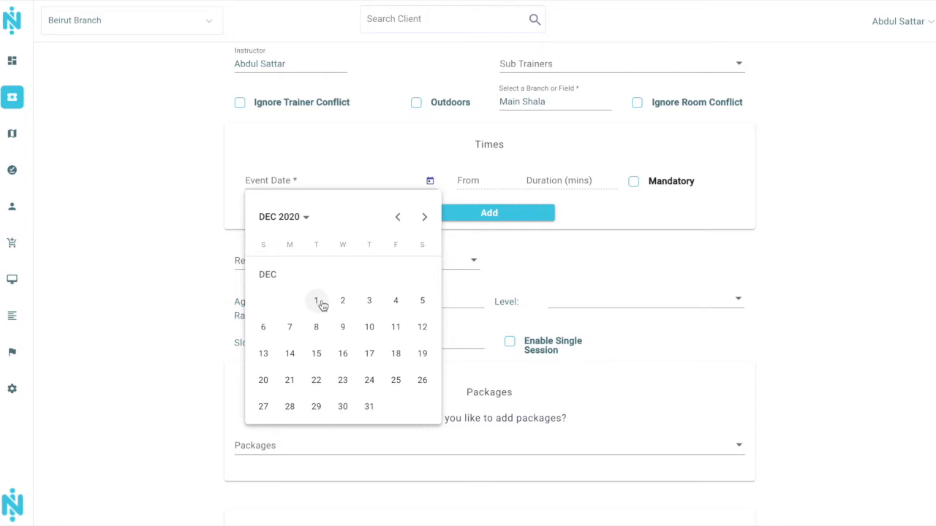
left_click(317, 302)
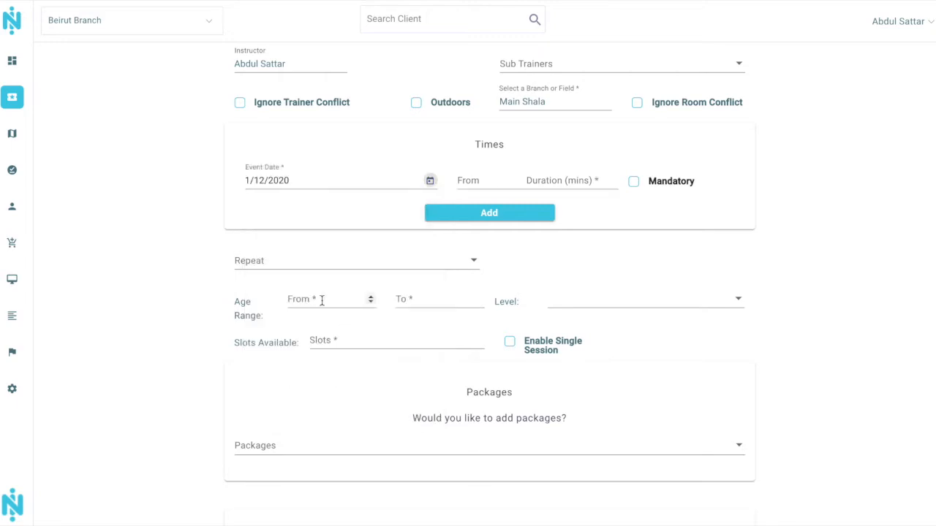
Set the December 1 session to start at 08:00 pm with a duration of 90 minutes.
left_click(482, 182)
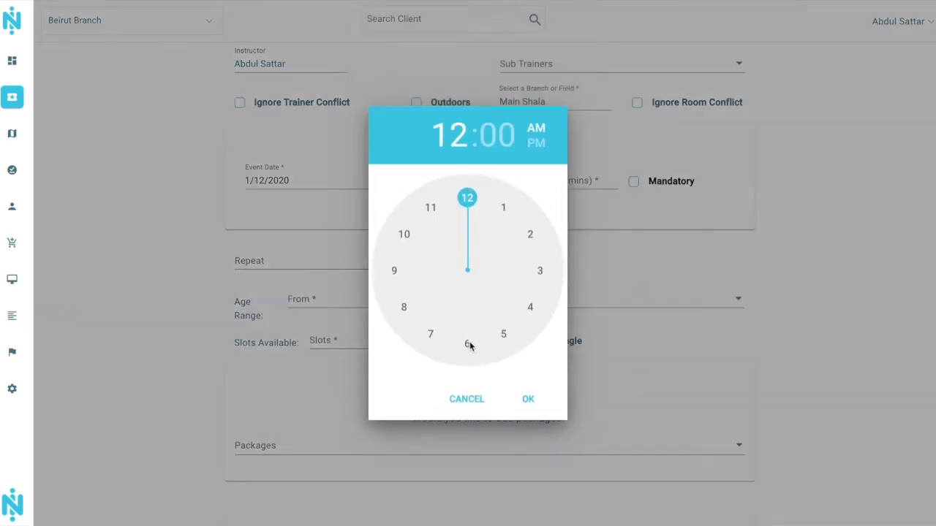
left_click(404, 308)
left_click(536, 143)
left_click(529, 398)
left_click(573, 179)
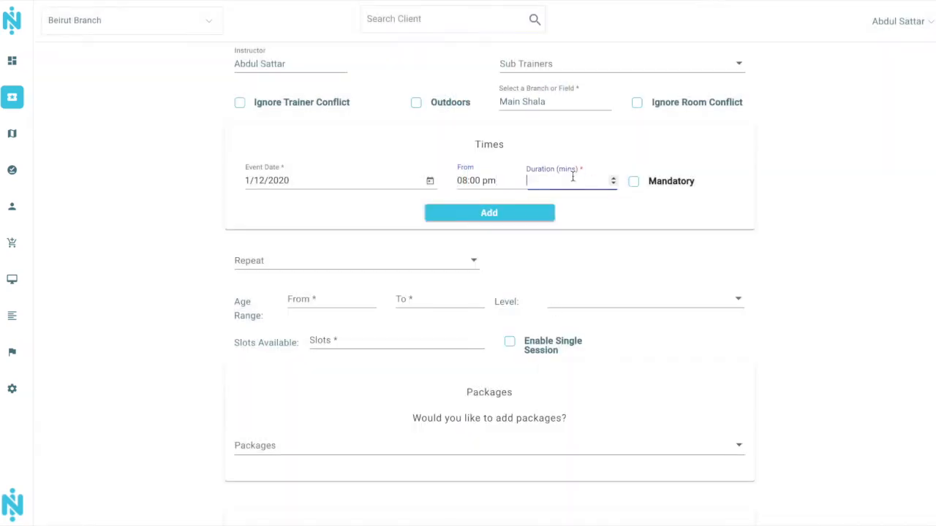
left_click(783, 159)
type("90")
left_click(855, 205)
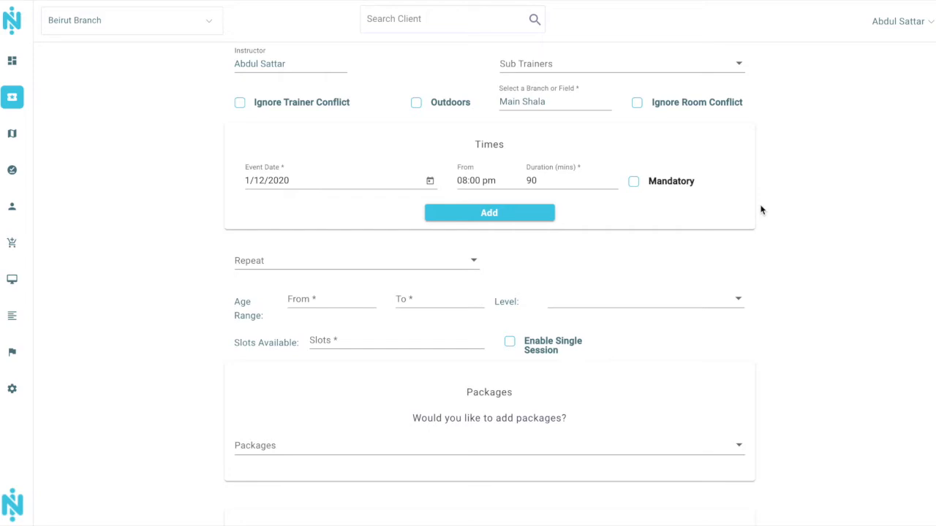
Add a second session time to the activity and date it December 3, 2020.
left_click(497, 218)
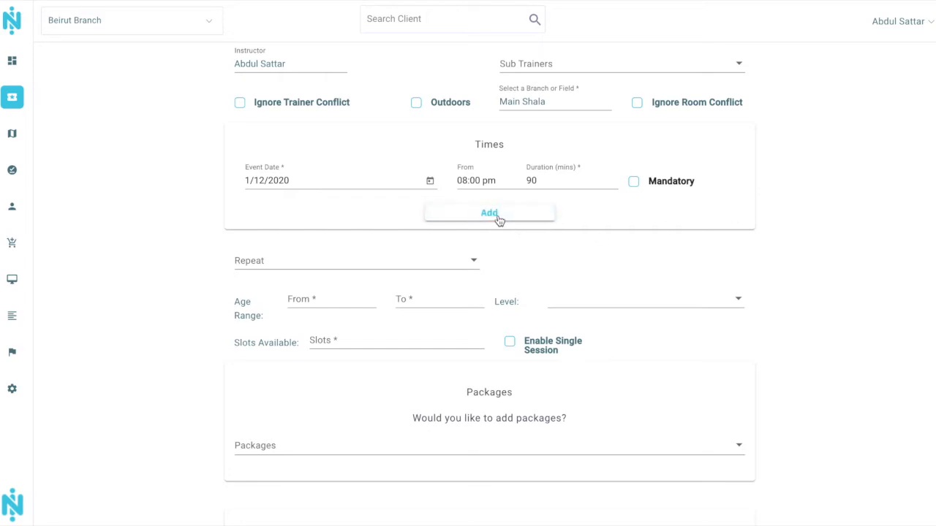
left_click(498, 220)
left_click(430, 219)
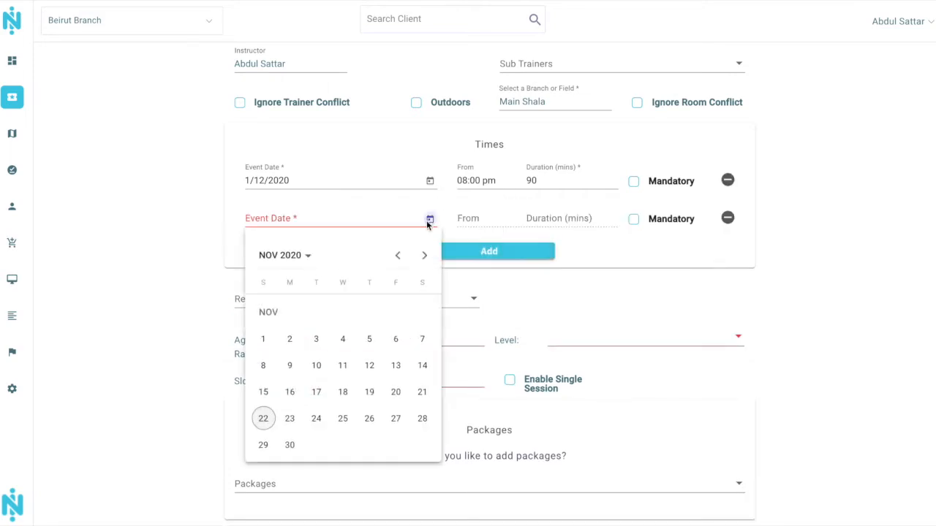
left_click(424, 255)
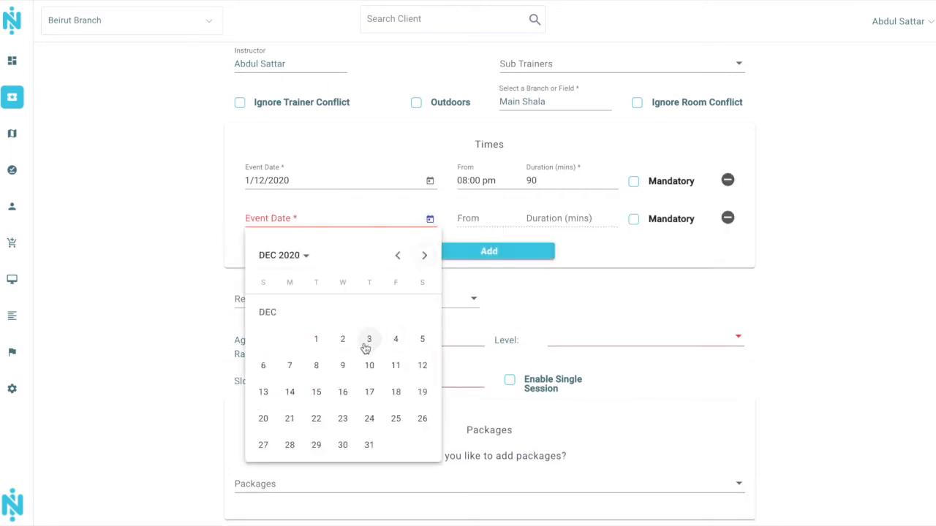
left_click(369, 342)
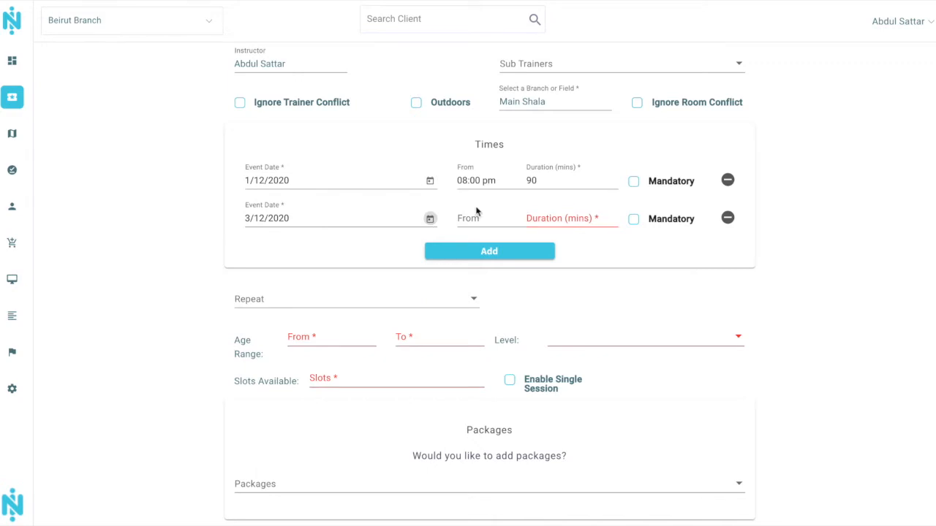
Set the December 3 session to start at 06:00 am with a duration of 75 minutes.
left_click(472, 219)
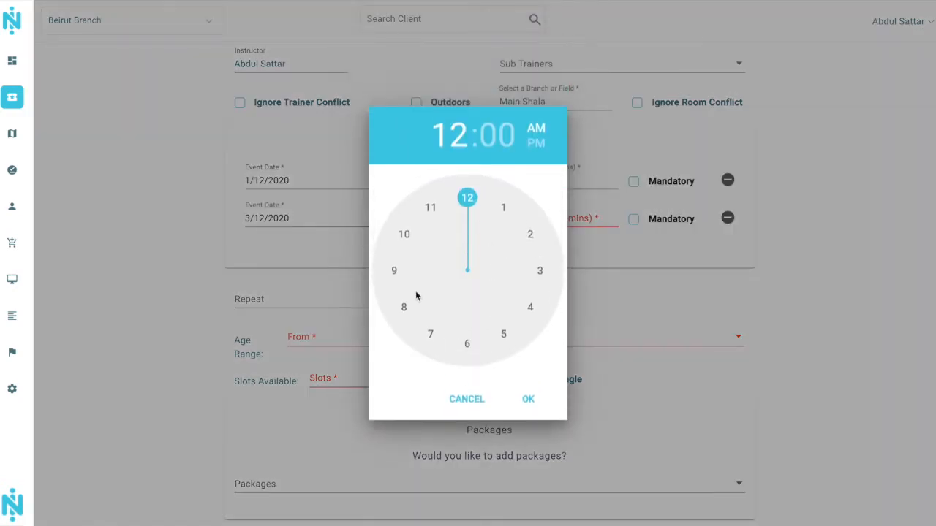
left_click(466, 342)
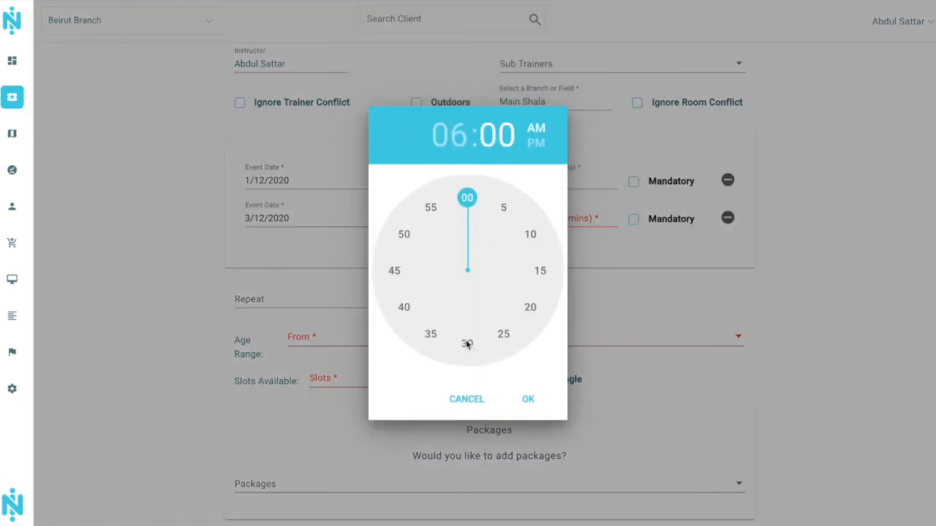
left_click(528, 399)
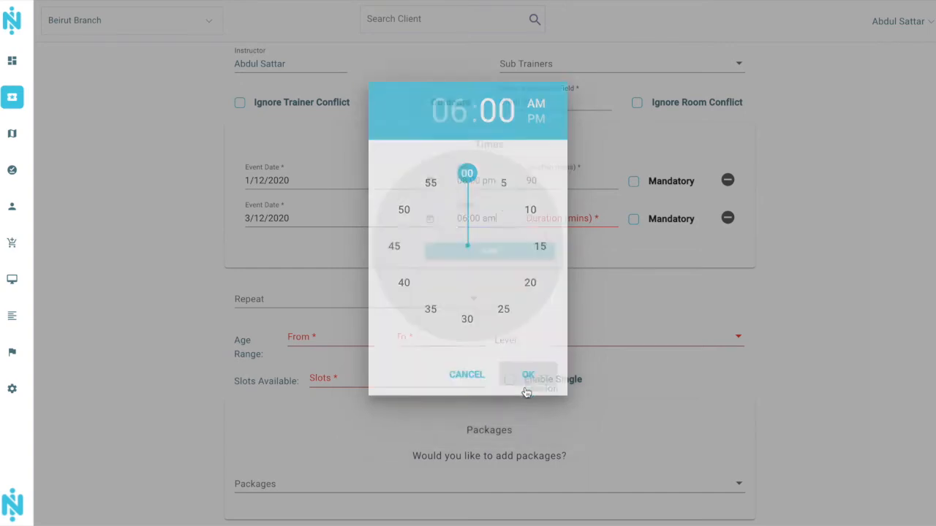
left_click(584, 221)
type("75")
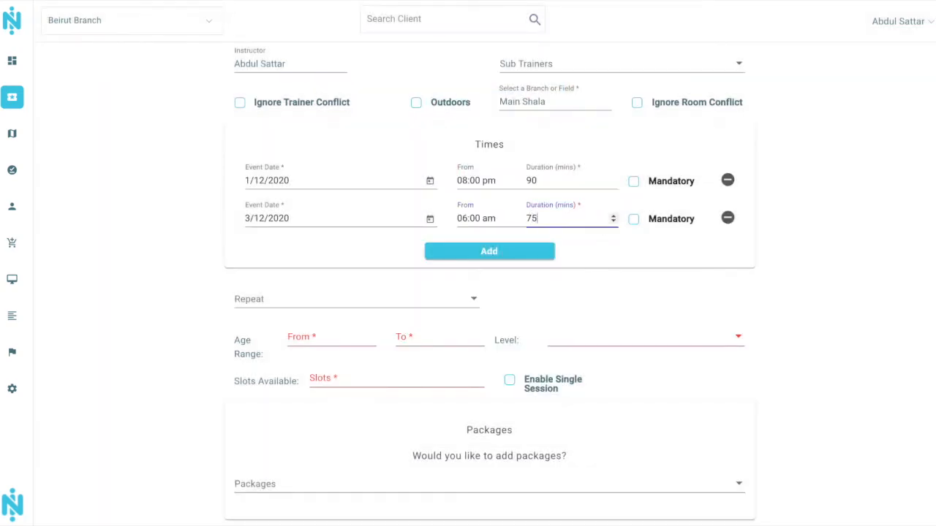
left_click(756, 263)
Make the activity's sessions repeat weekly.
scroll(756, 264, "down", 1)
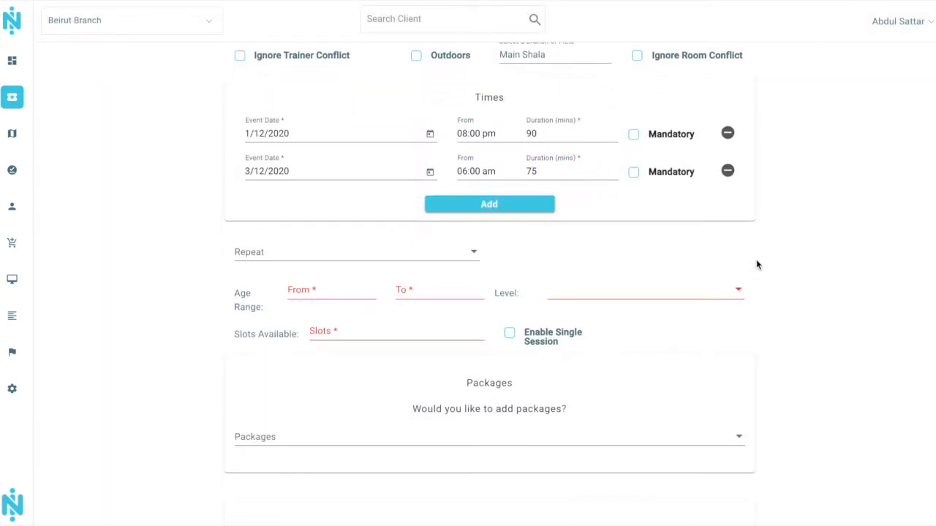
scroll(756, 265, "up", 1)
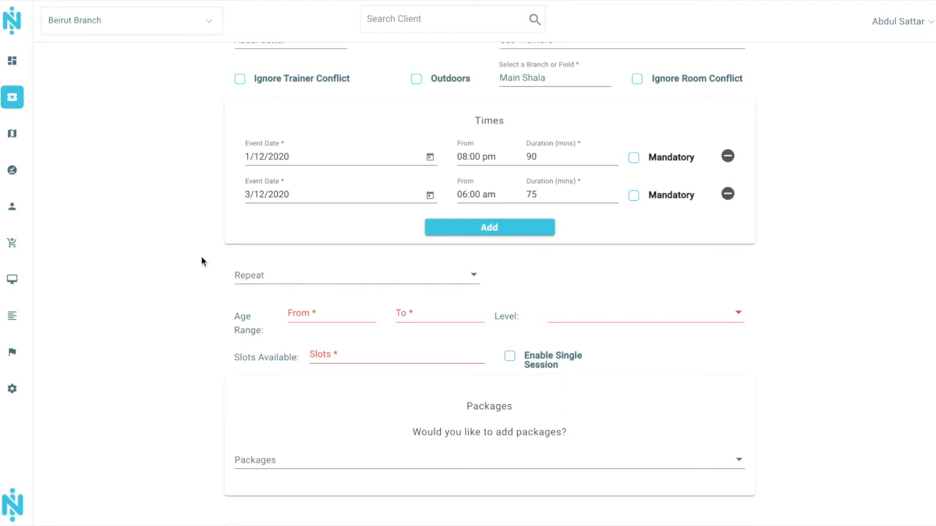
left_click(274, 275)
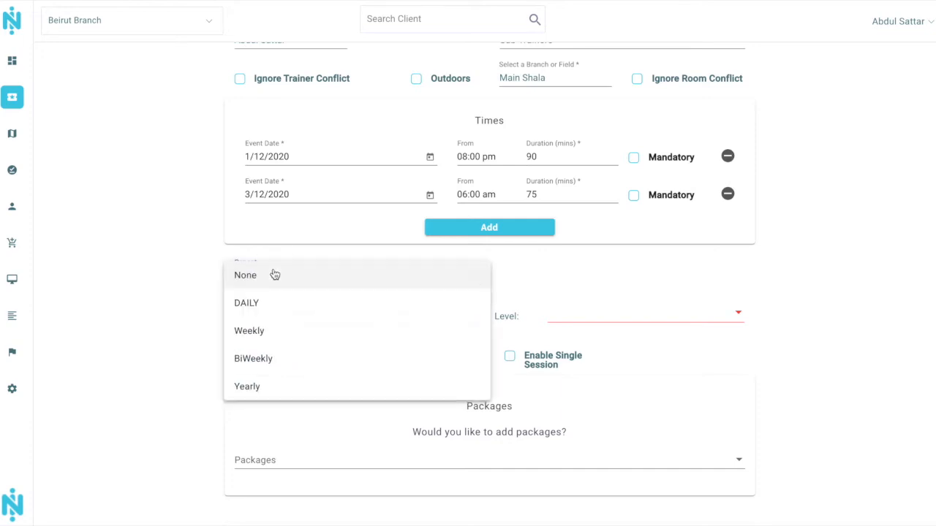
left_click(305, 334)
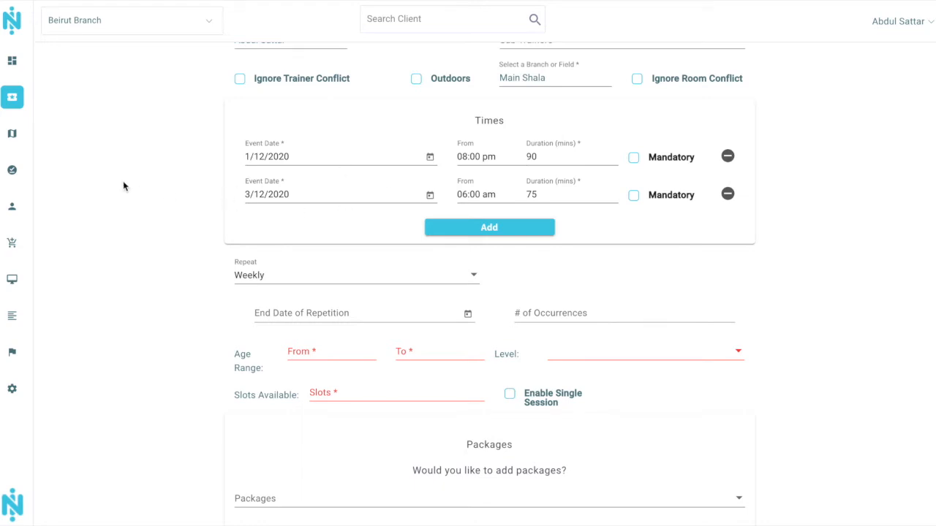
Set the end date of the weekly repetition to March 31, 2021.
scroll(123, 186, "down", 1)
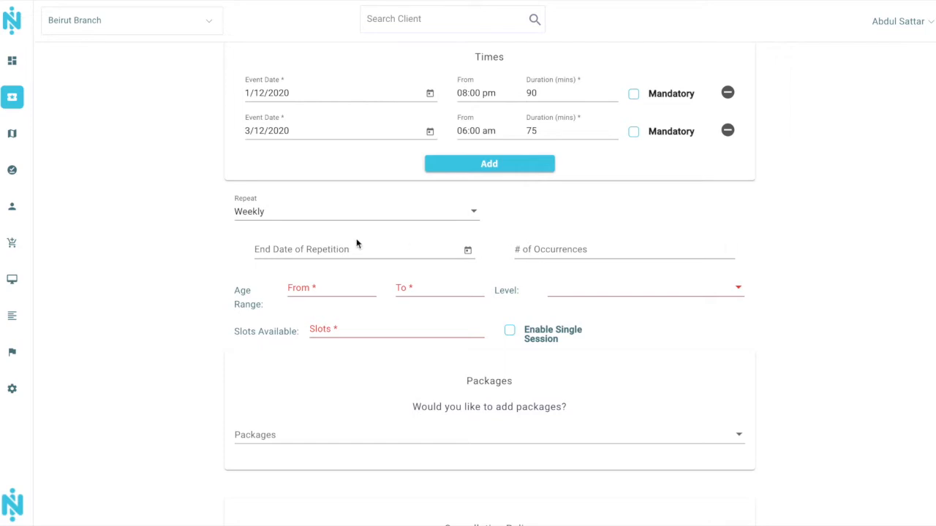
left_click(468, 252)
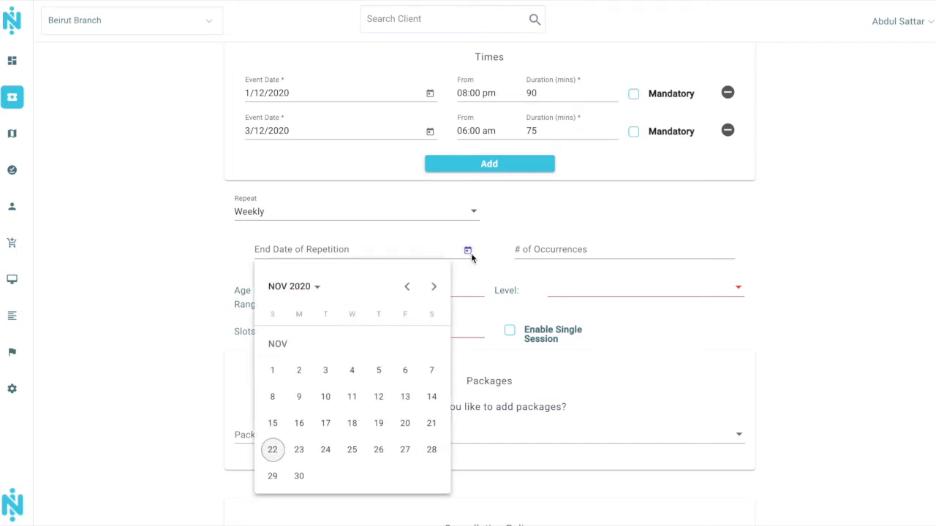
left_click(434, 290)
left_click(433, 289)
left_click(433, 289)
left_click(433, 289)
left_click(434, 290)
left_click(410, 289)
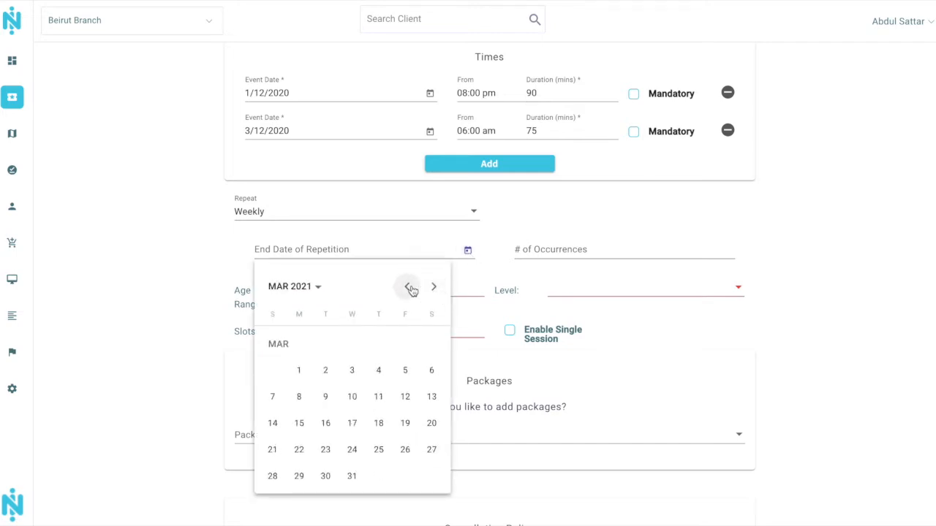
left_click(354, 476)
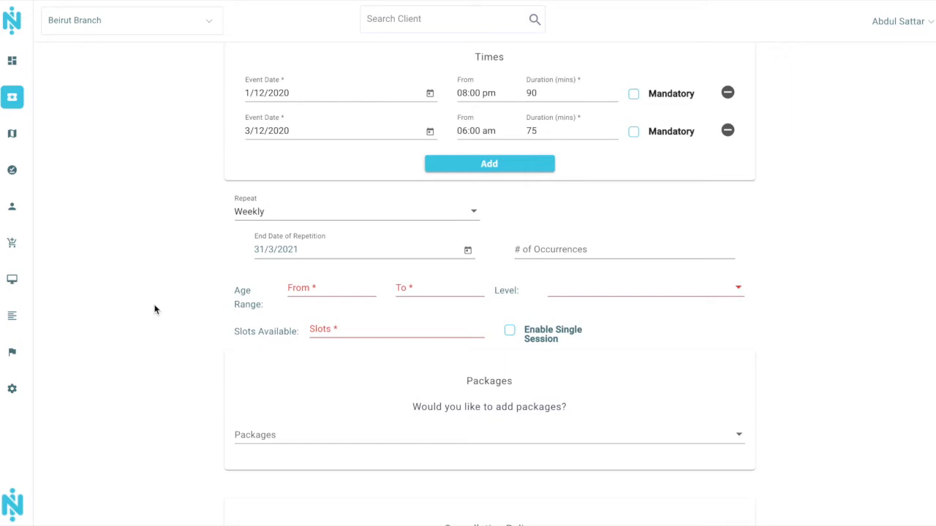
Set the age range from 15 to 75 and choose Open Level as the class level.
left_click(289, 291)
type("15")
key("Tab")
type("75")
left_click(824, 250)
left_click(679, 295)
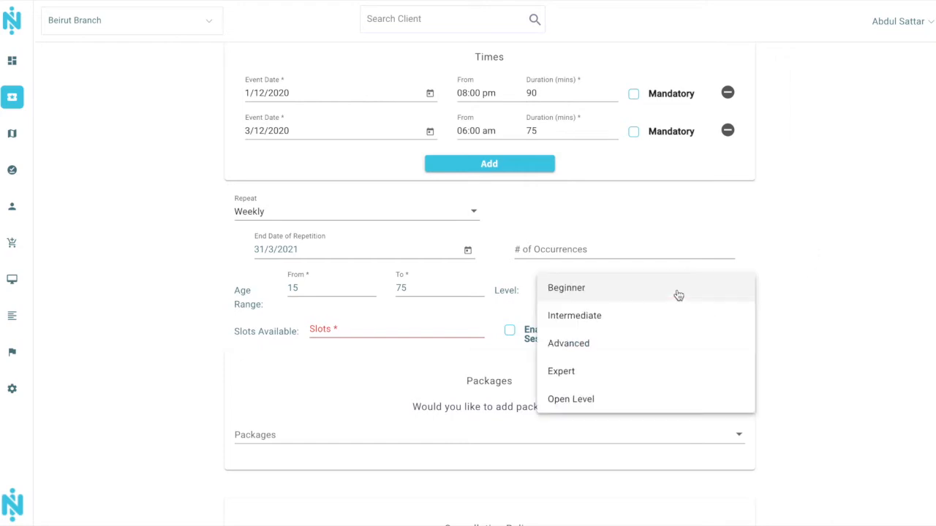
left_click(645, 395)
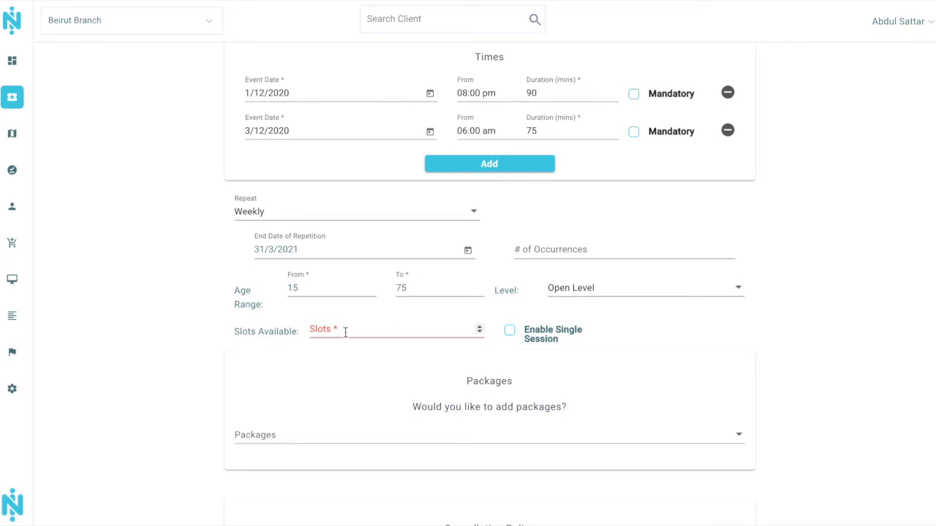
Set the activity's available slots to 15.
scroll(344, 329, "down", 1)
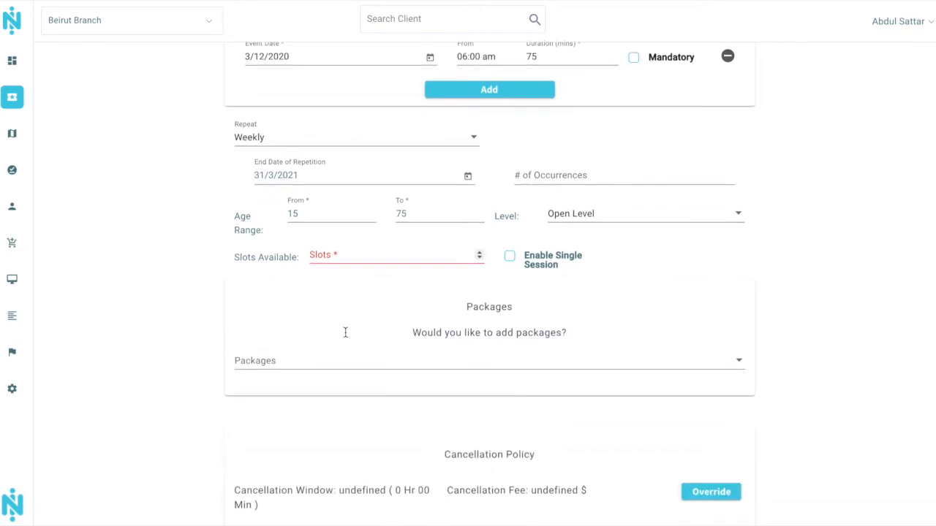
left_click(357, 252)
type("15")
left_click(782, 264)
Attach the 5 Classes and Unlimited packages to the activity.
scroll(781, 263, "down", 1)
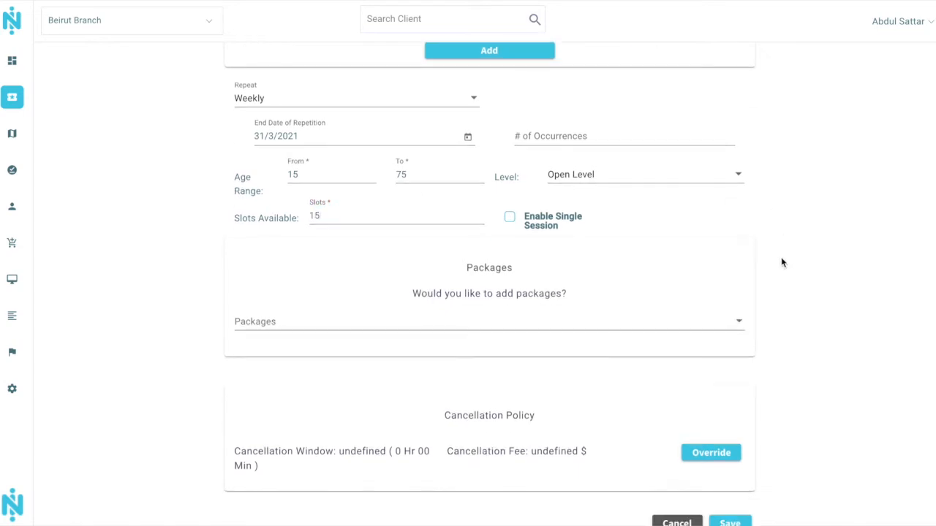
left_click(664, 326)
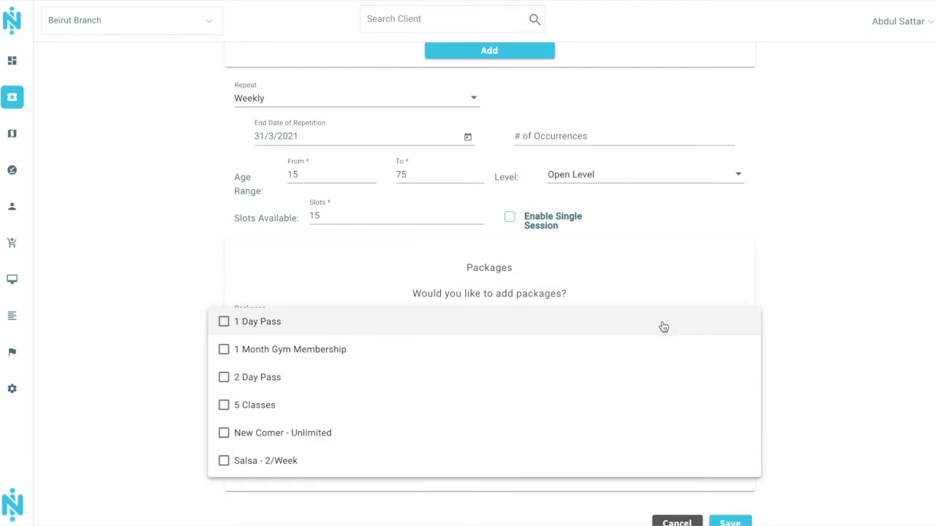
scroll(532, 397, "down", 1)
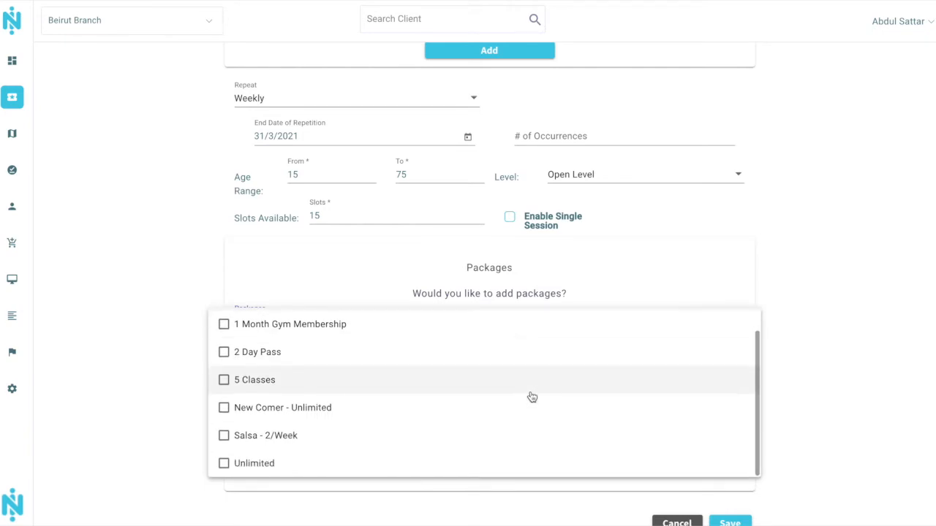
left_click(277, 386)
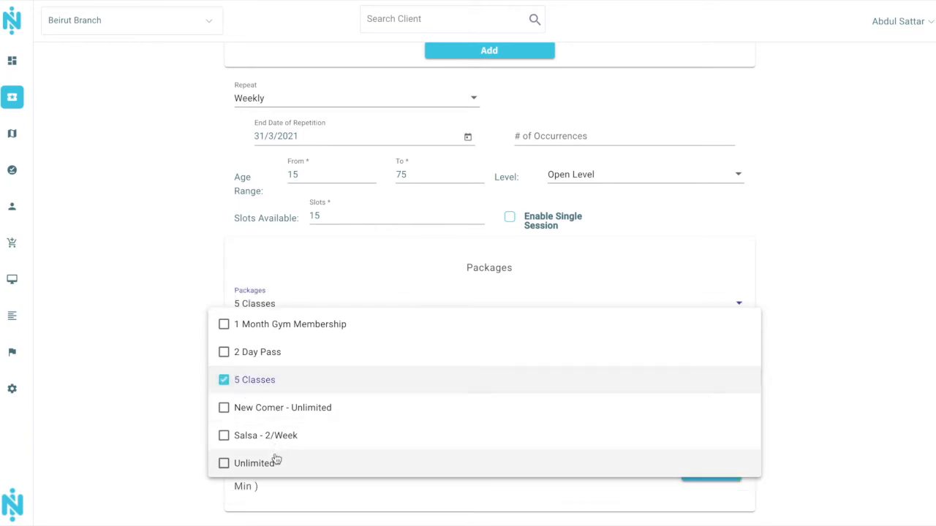
left_click(275, 459)
left_click(161, 368)
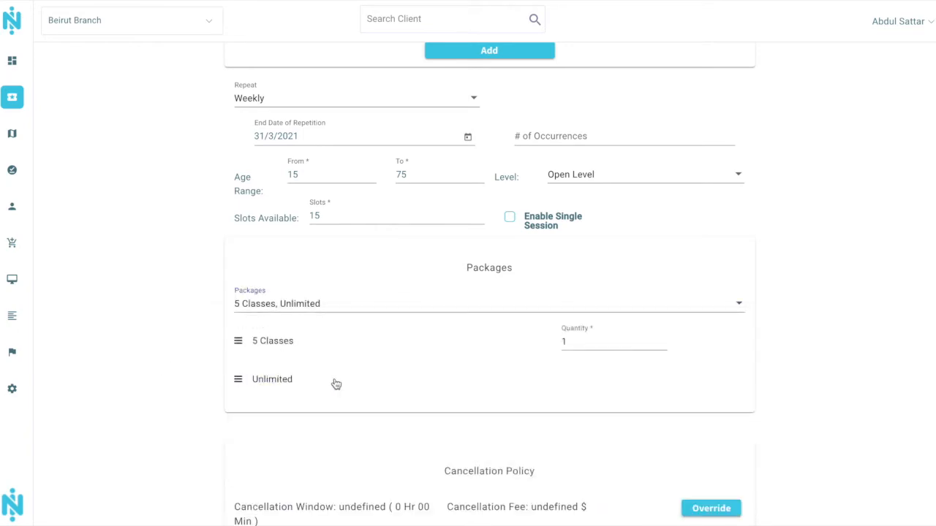
Try 2 as the quantity for the 5 Classes package and set it back to 1.
scroll(362, 401, "up", 1)
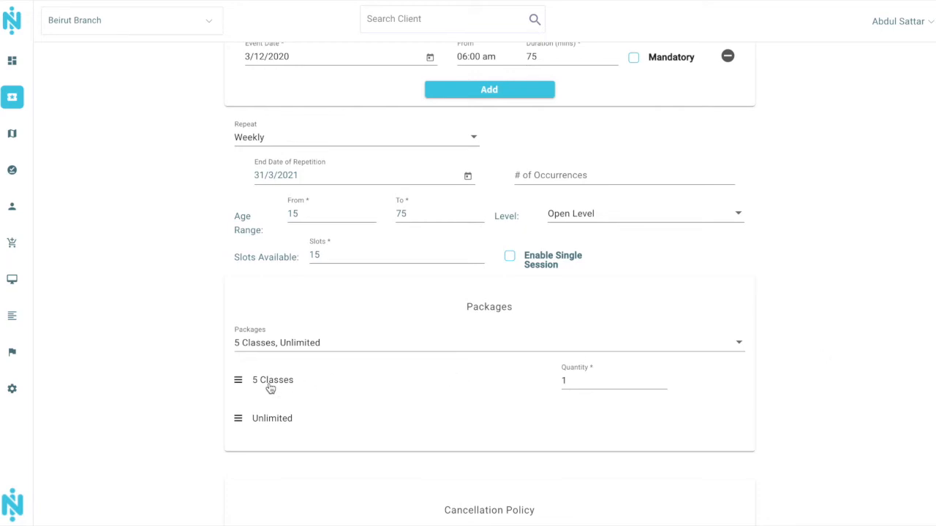
left_click(601, 378)
key("BackSpace")
type("2")
key("BackSpace")
type("1")
left_click(815, 319)
Save the activity and expand the Hatha Yoga schedule list in schedule management.
scroll(815, 320, "down", 1)
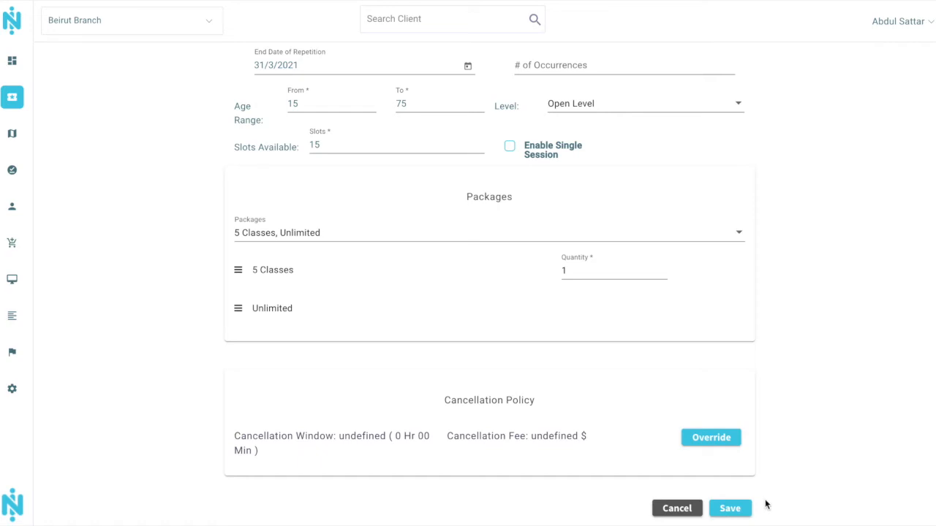
left_click(739, 509)
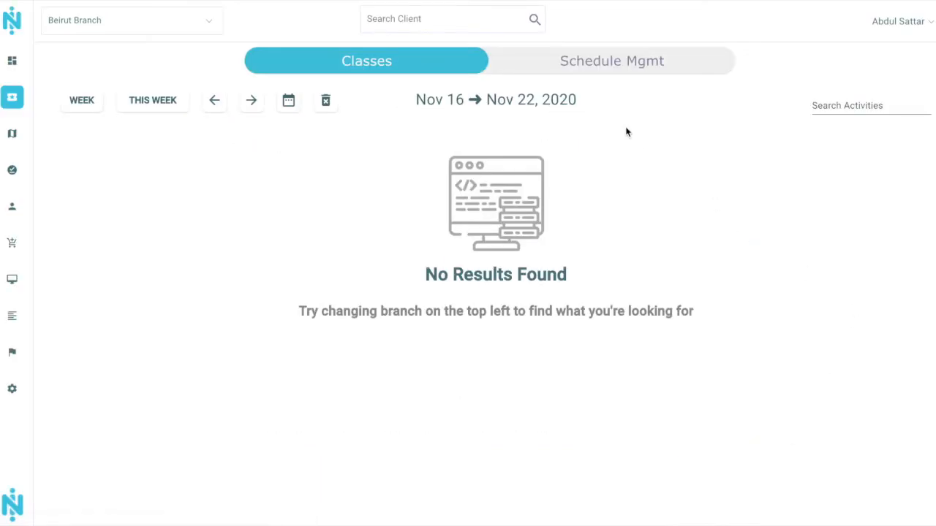
left_click(609, 66)
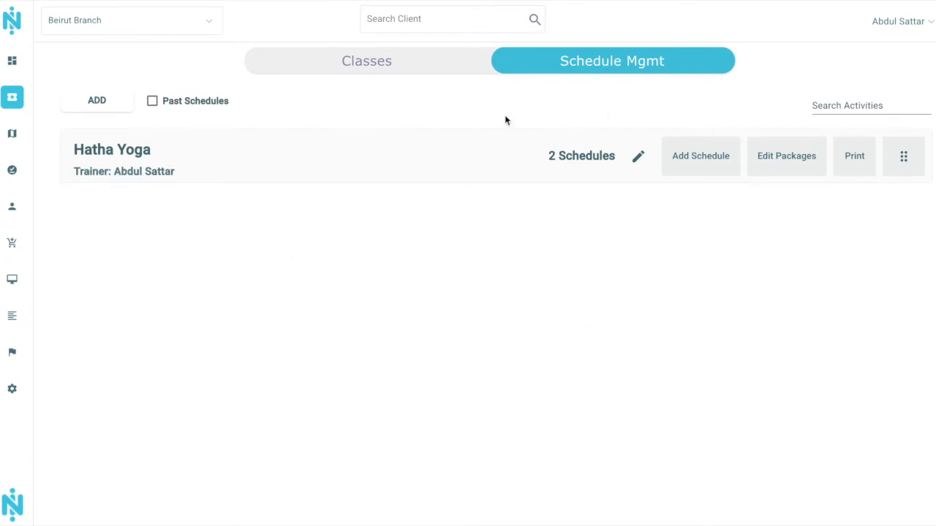
left_click(555, 159)
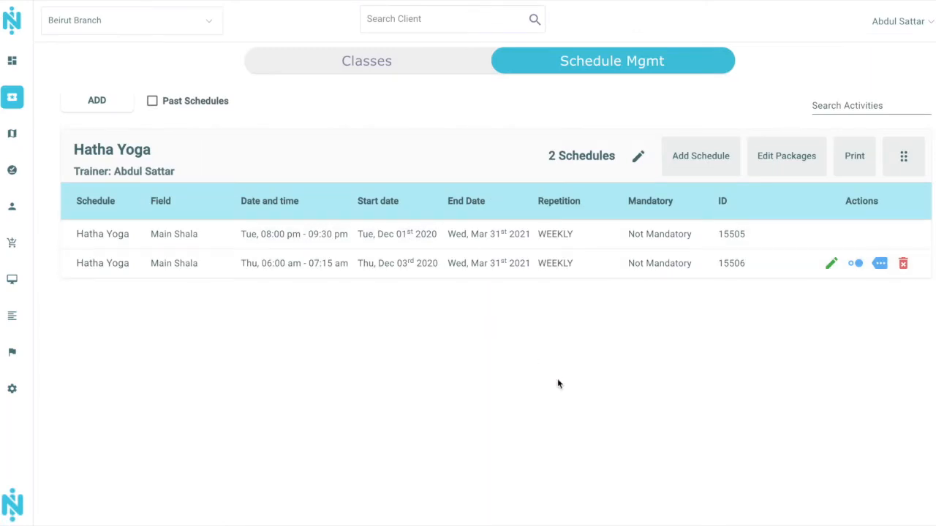
Start a new schedule in the Hatha Yoga group and set its event date to 5/12/2020.
left_click(693, 163)
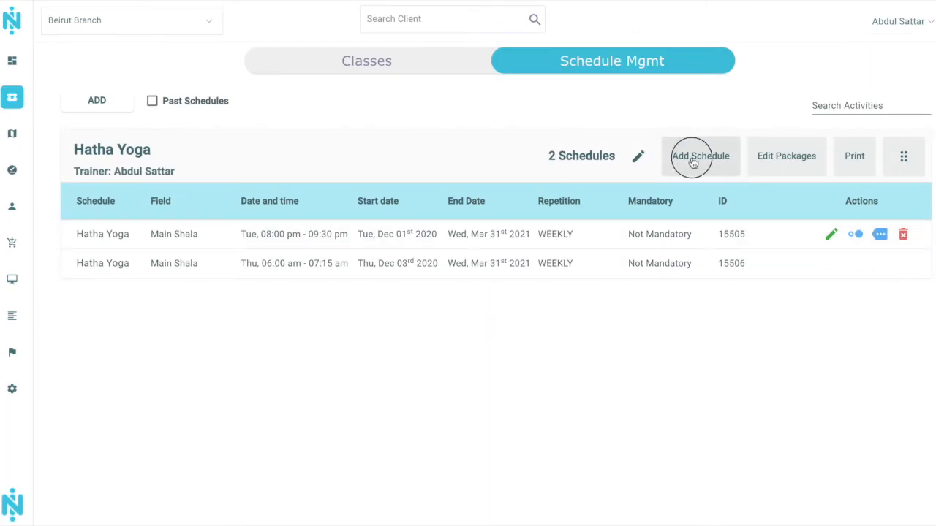
scroll(806, 212, "down", 3)
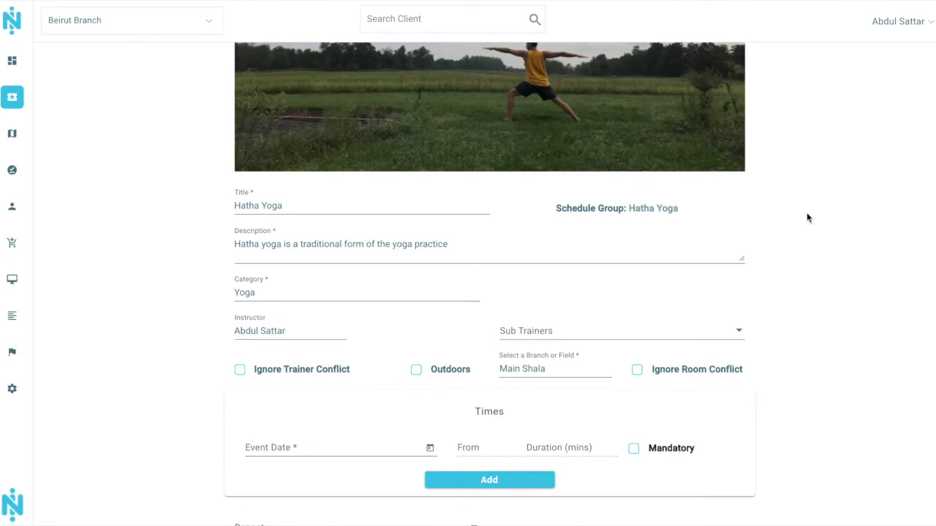
scroll(707, 217, "down", 1)
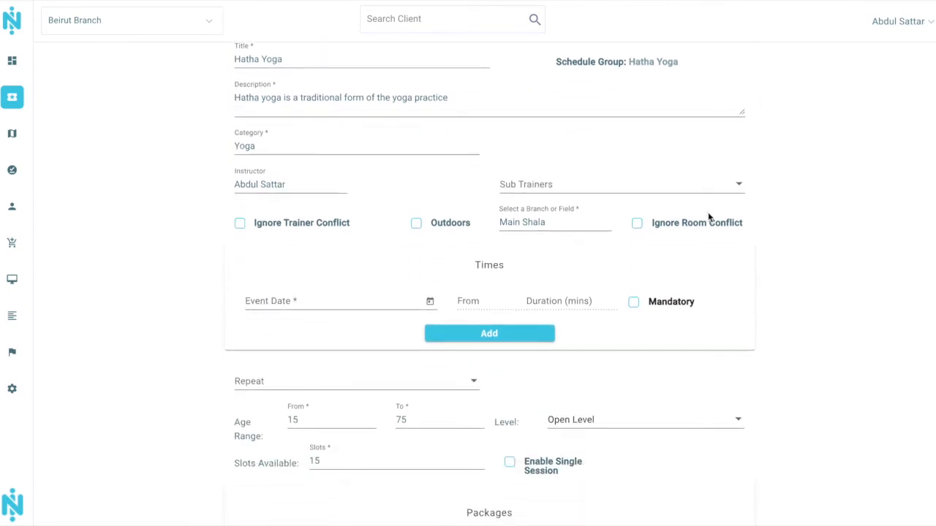
left_click(429, 303)
left_click(424, 78)
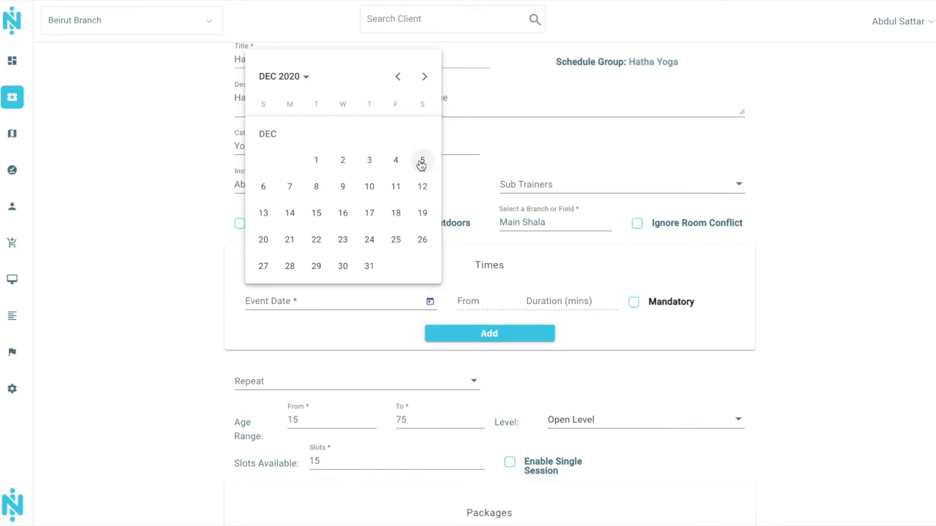
left_click(422, 162)
Set the new session's start time to 05:00 pm and its duration to 90 minutes.
left_click(485, 305)
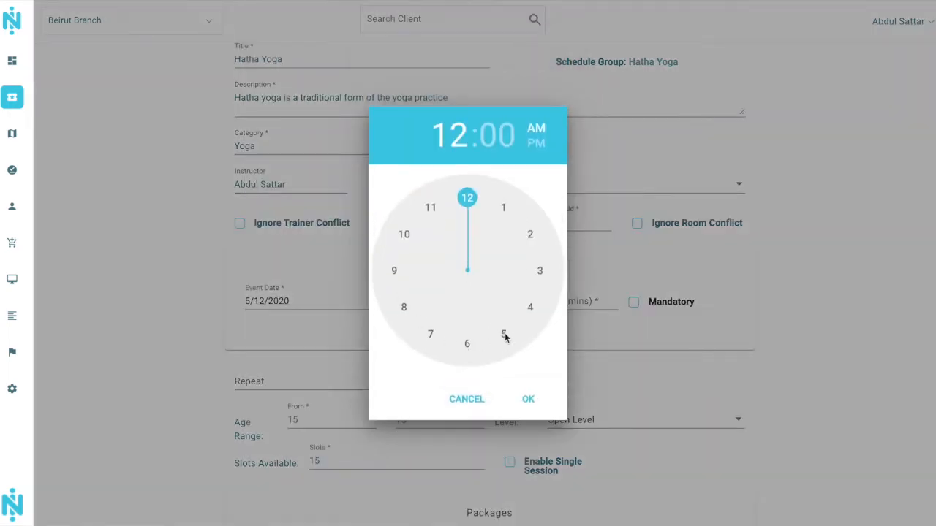
left_click(503, 336)
left_click(536, 143)
left_click(528, 400)
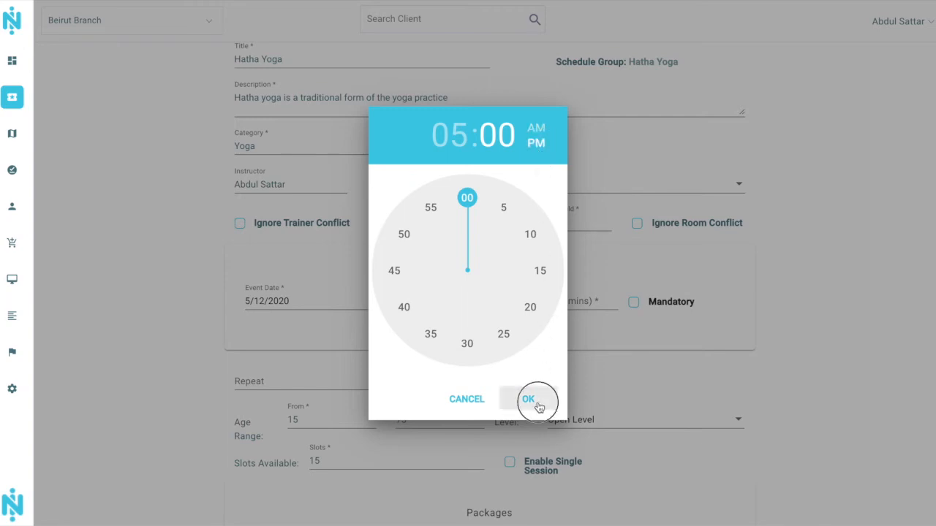
left_click(562, 302)
type("90")
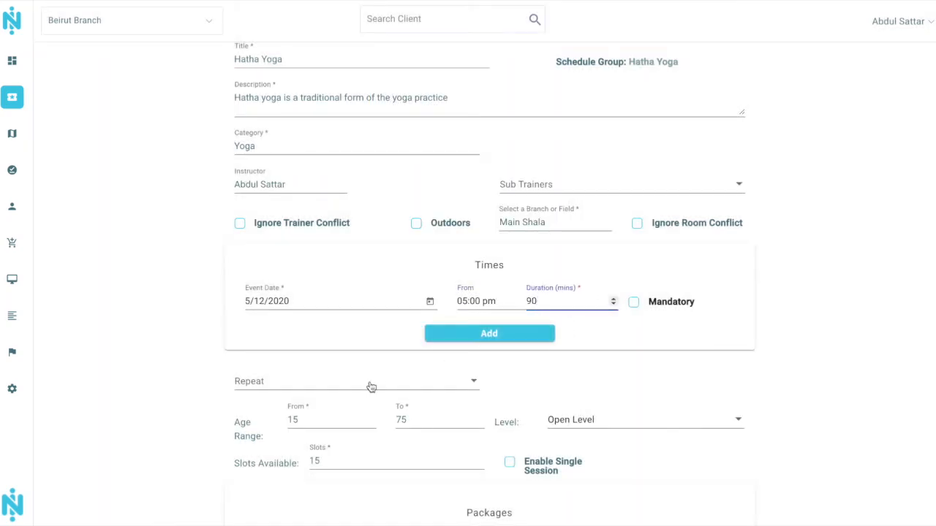
Repeat the new schedule weekly with an end date of repetition of 31/3/2021.
left_click(336, 384)
left_click(303, 443)
left_click(469, 422)
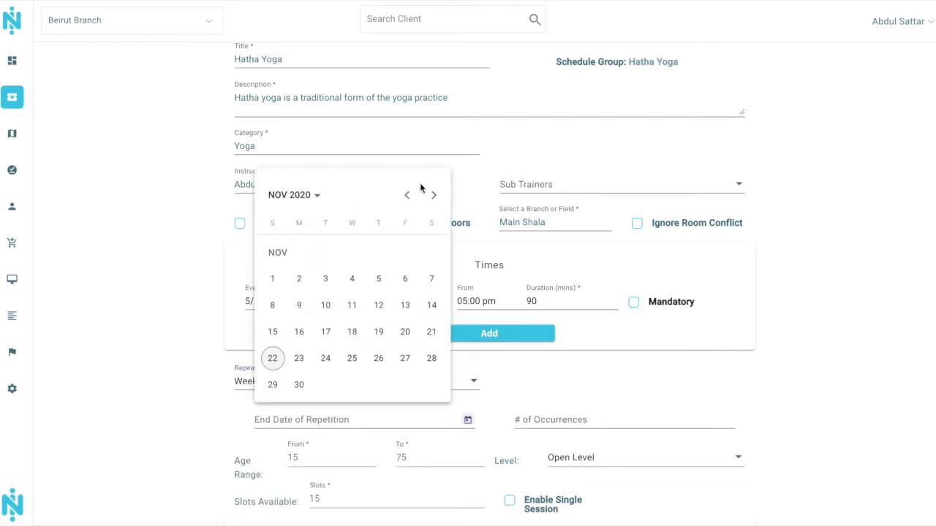
left_click(431, 196)
left_click(431, 196)
left_click(431, 196)
left_click(432, 196)
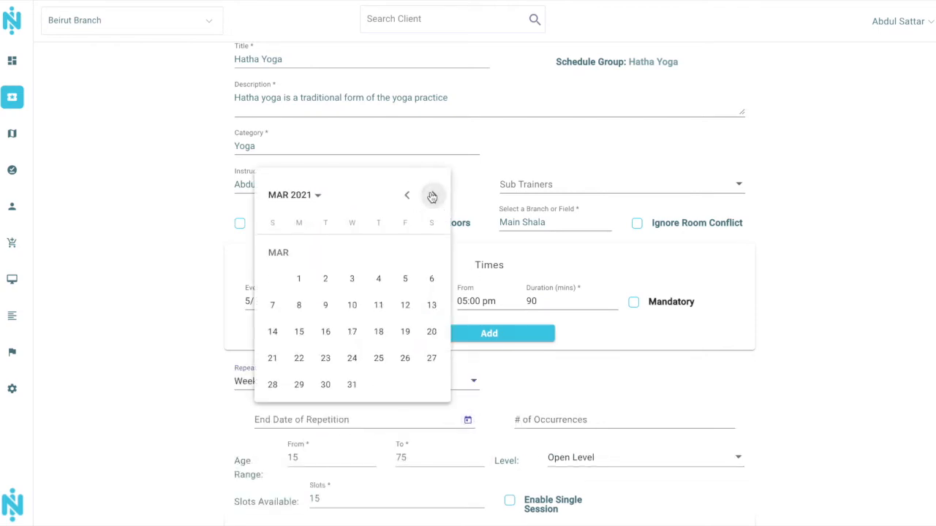
left_click(352, 385)
Save the new schedule and expand the Hatha Yoga schedule list in schedule management.
scroll(838, 369, "down", 2)
scroll(837, 369, "down", 3)
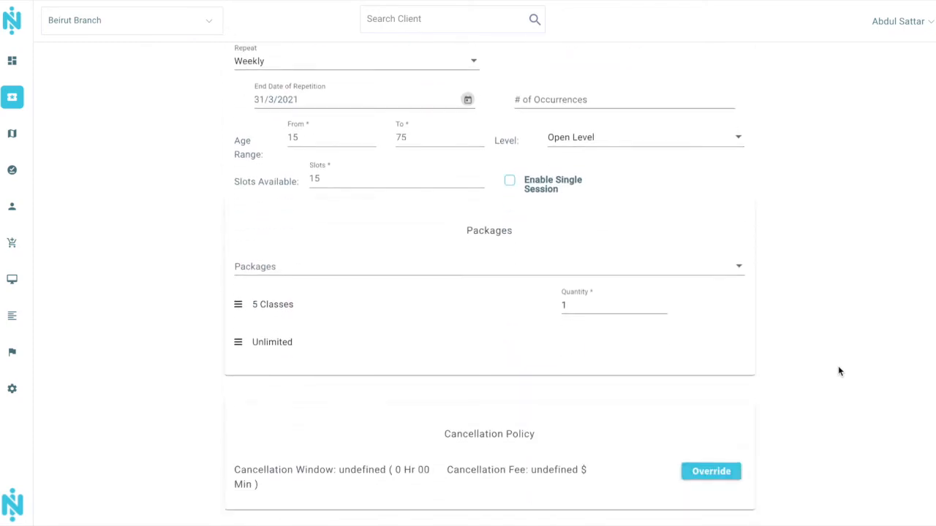
left_click(731, 509)
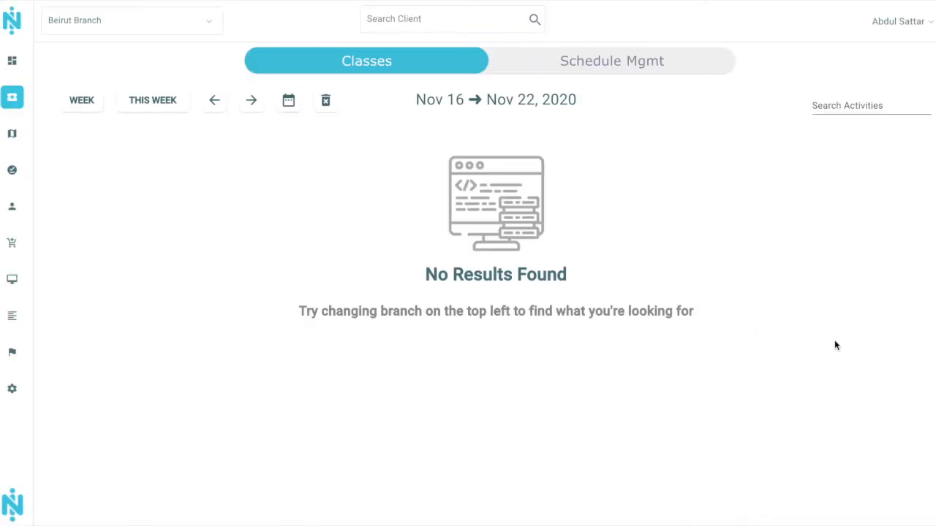
left_click(609, 65)
left_click(577, 164)
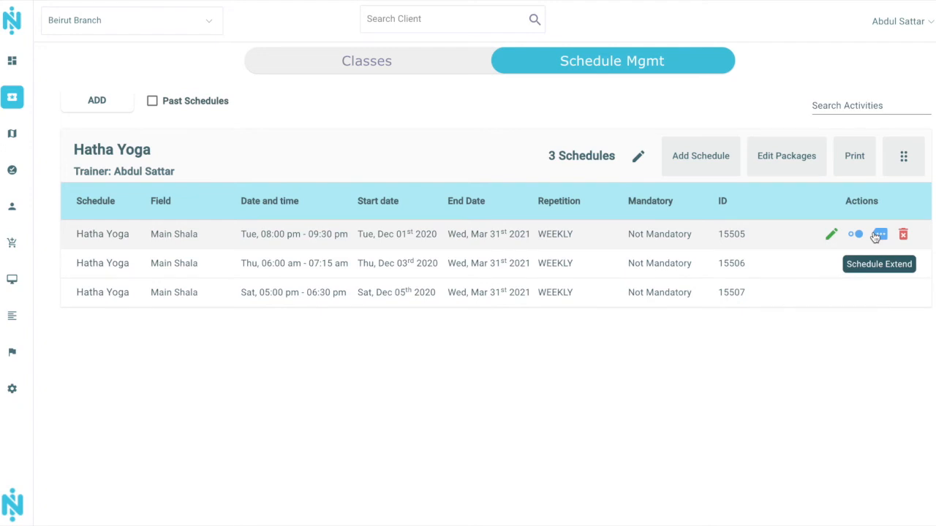
Extend the Tuesday Hatha Yoga schedule from its last event date to April 30, 2021, and expand the schedule list again.
left_click(875, 237)
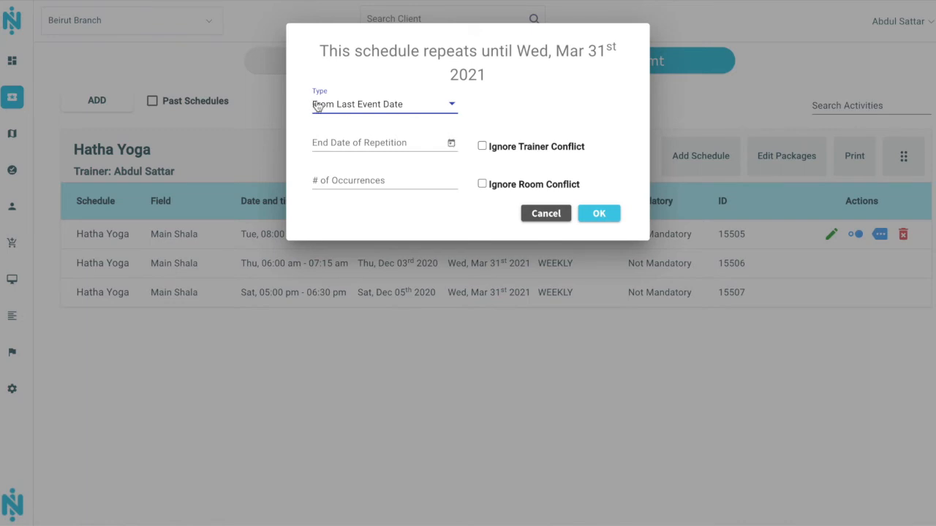
left_click(451, 142)
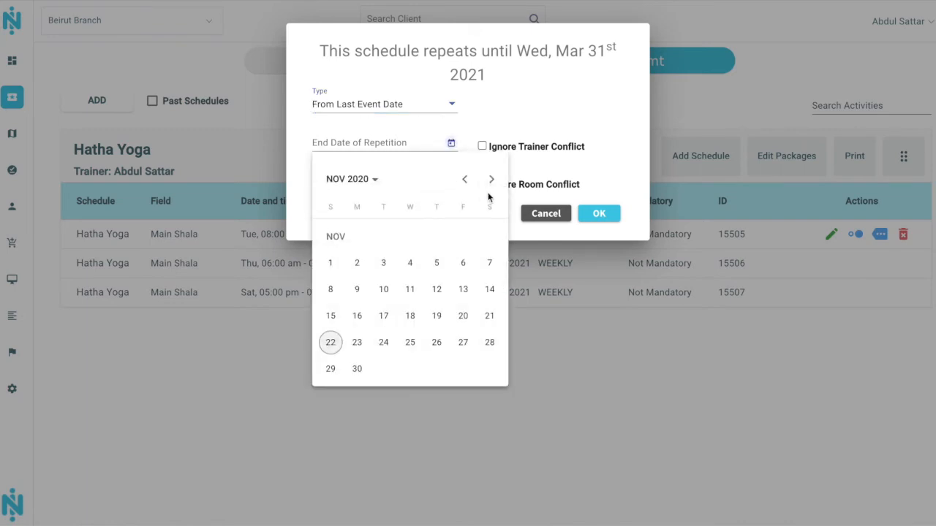
left_click(491, 179)
left_click(491, 179)
left_click(491, 180)
left_click(491, 181)
left_click(492, 181)
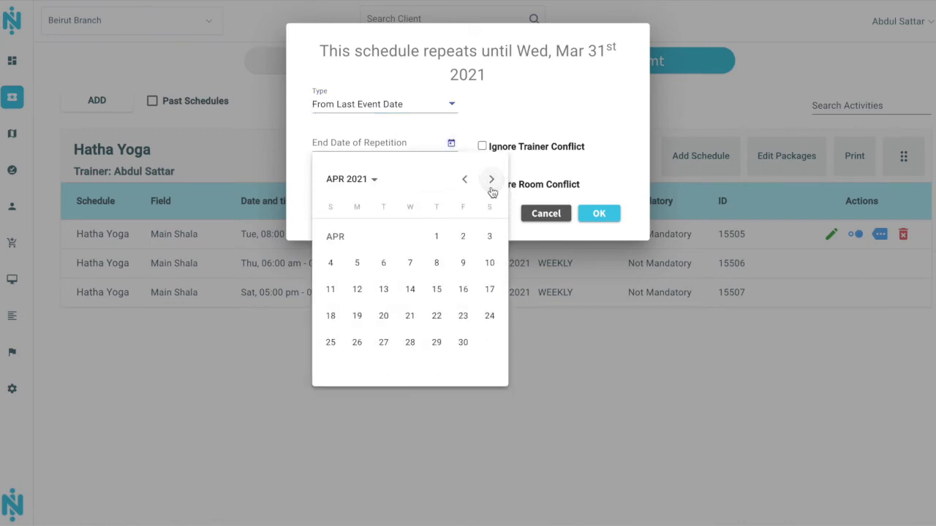
left_click(463, 343)
left_click(599, 214)
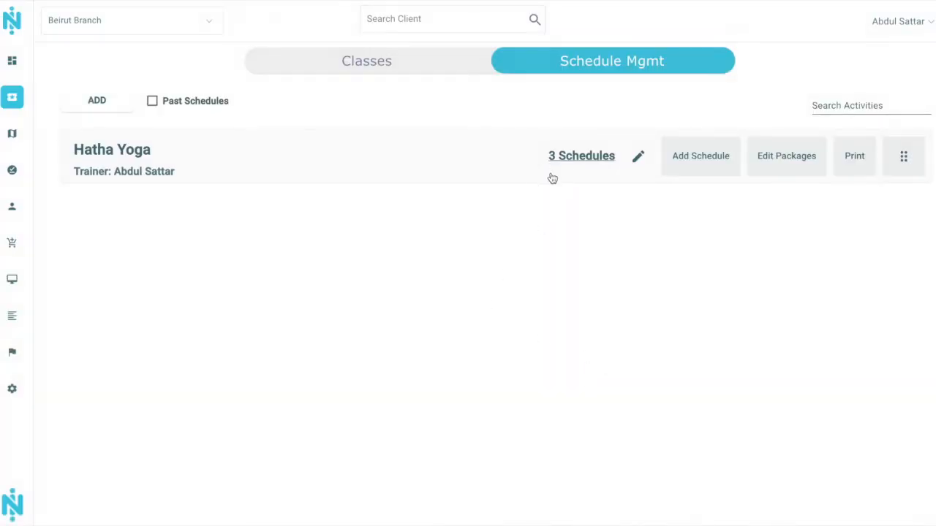
left_click(549, 175)
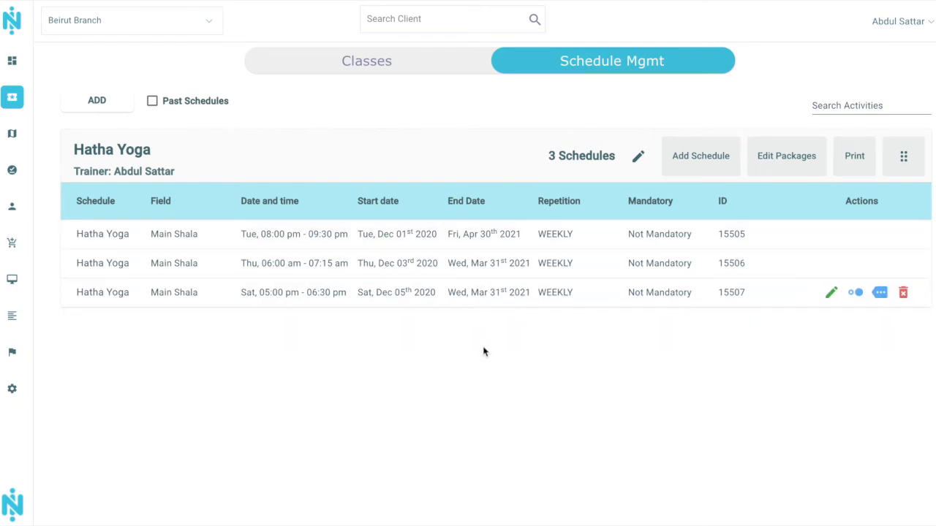
In the classes list, open the Tuesday 01/12/2020 Hatha Yoga class for editing.
left_click(391, 63)
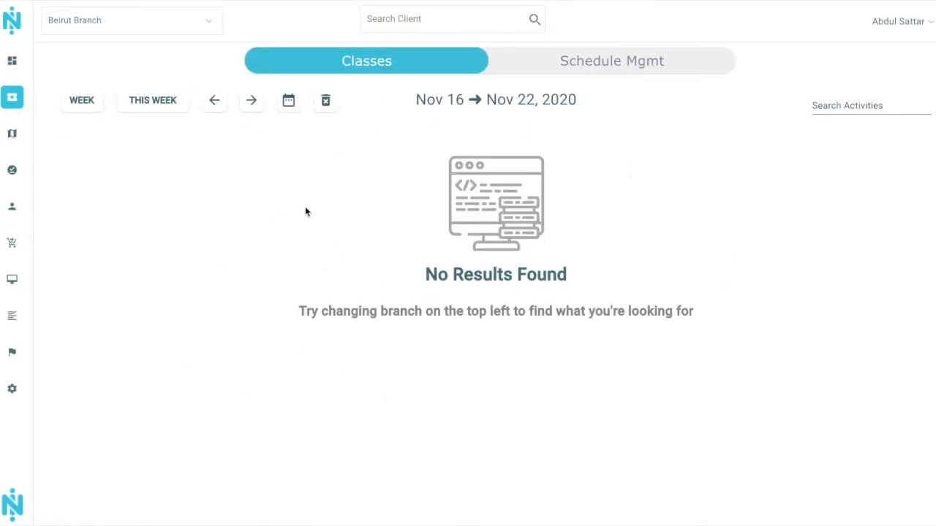
left_click(254, 107)
left_click(254, 108)
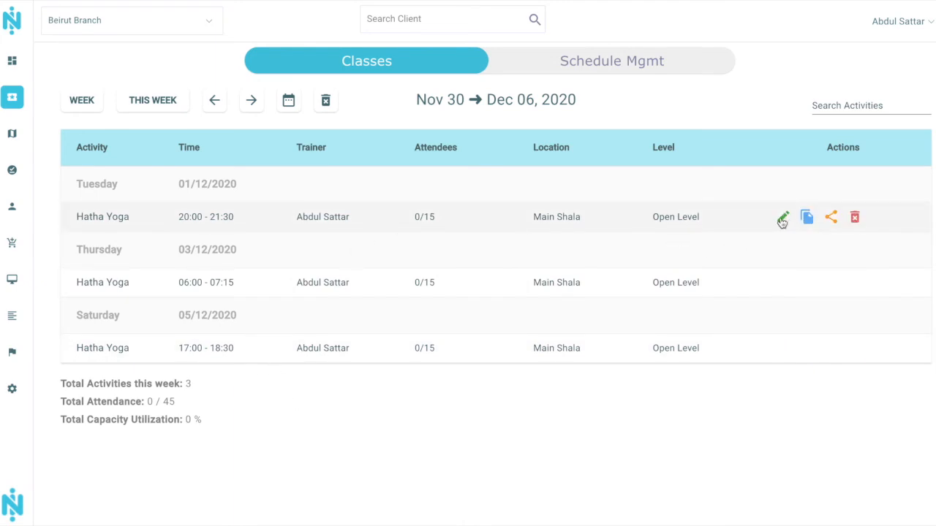
left_click(783, 218)
scroll(134, 273, "down", 4)
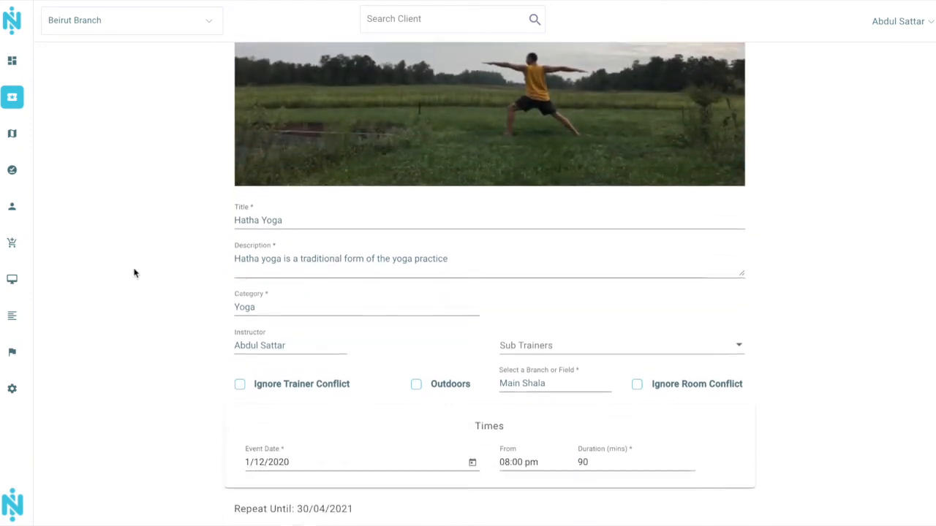
scroll(133, 272, "down", 1)
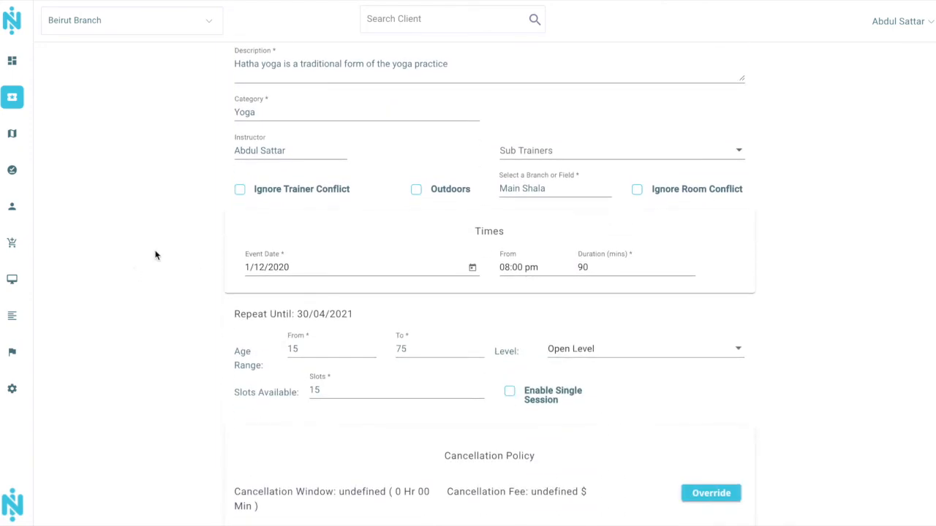
Change the class's field to Therapy Room and save the change for this time only.
left_click(560, 185)
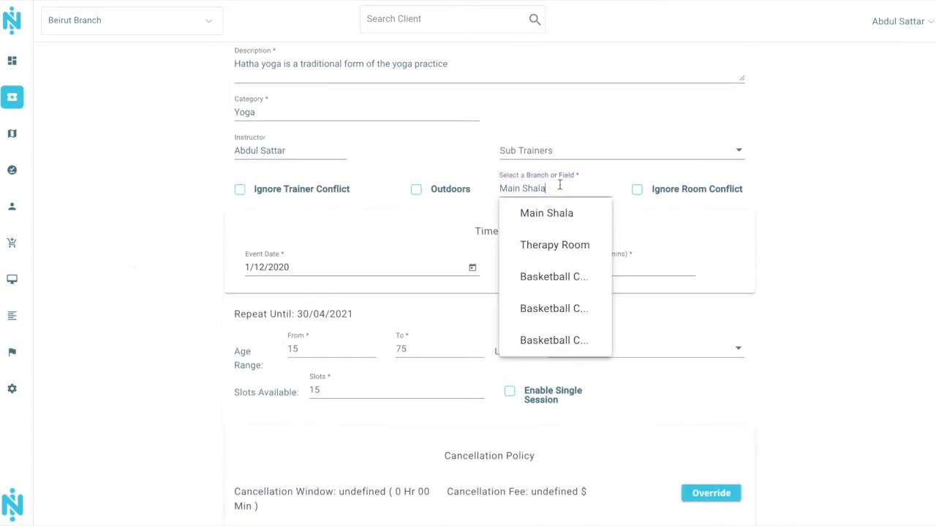
left_click(563, 242)
scroll(835, 366, "down", 1)
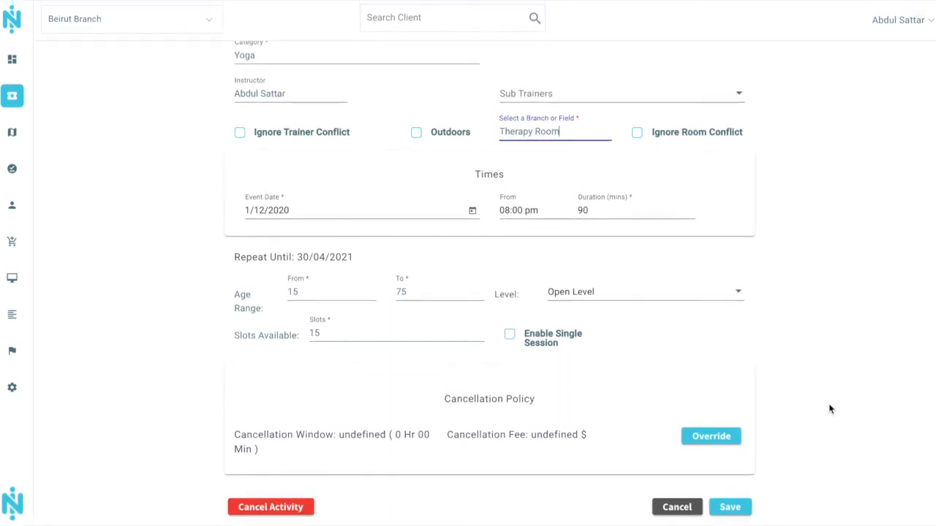
left_click(740, 507)
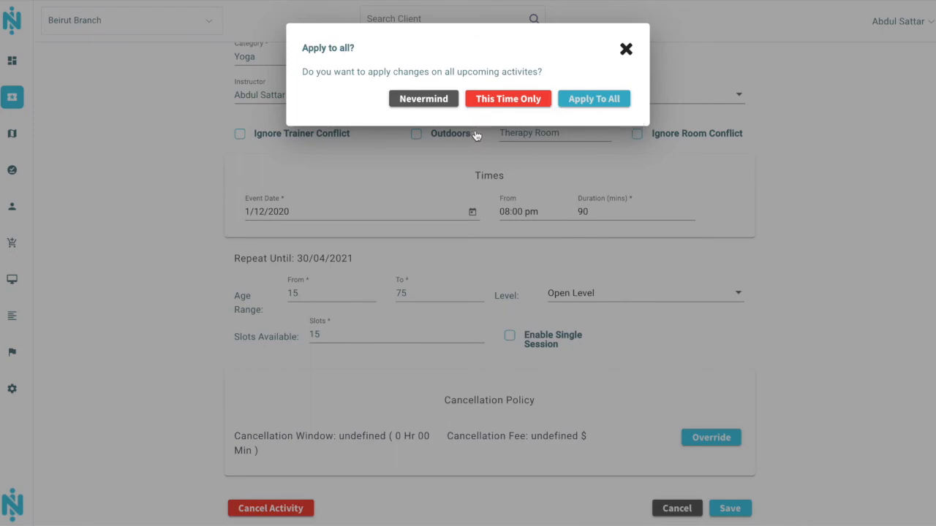
left_click(505, 98)
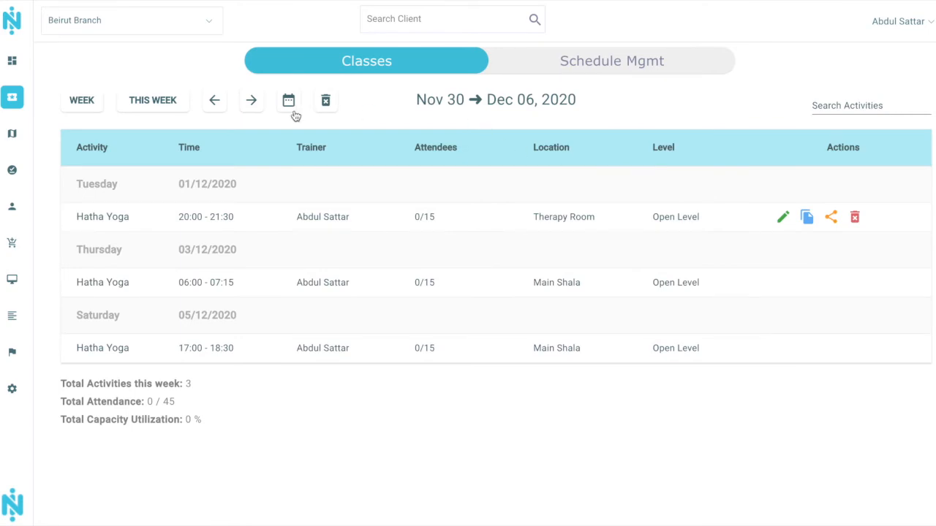
Check the class locations for Dec 07 to Dec 13, 2020, and review the Tuesday 01/12/2020 class's cancellation options without cancelling it.
left_click(255, 101)
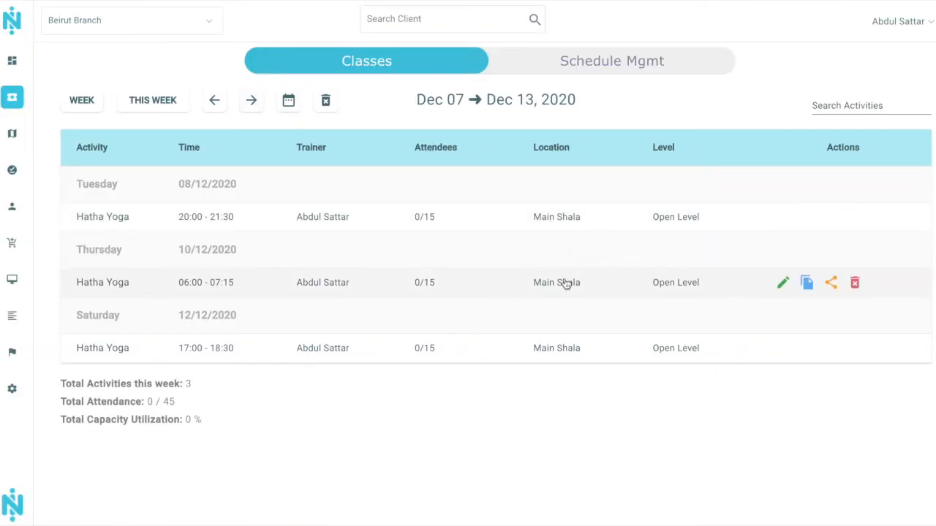
left_click(213, 100)
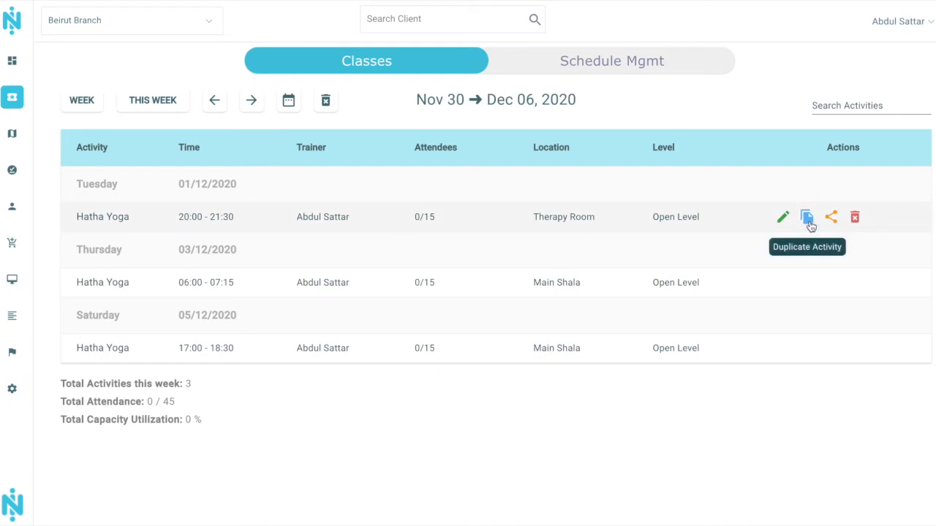
left_click(855, 218)
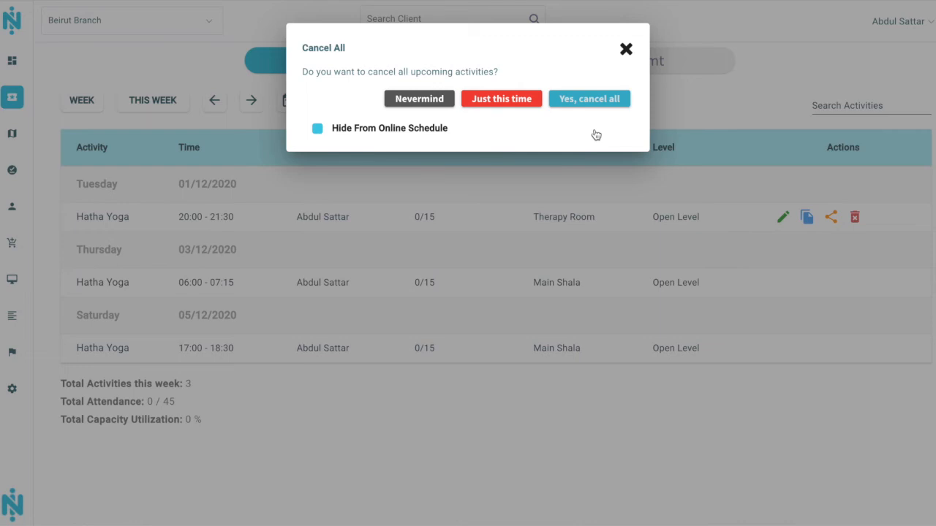
left_click(626, 50)
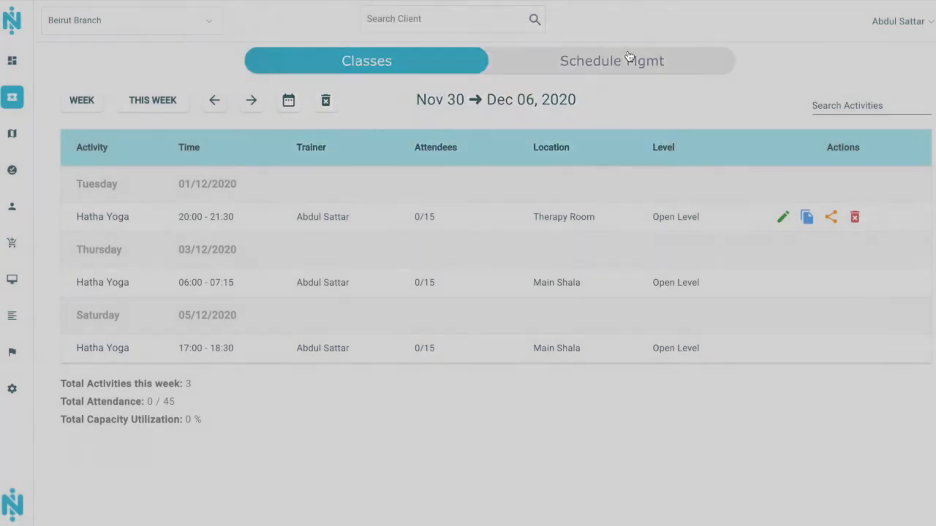
Open the Tuesday 01/12/2020 class's details page and browse two sessions ahead and back again.
left_click(444, 215)
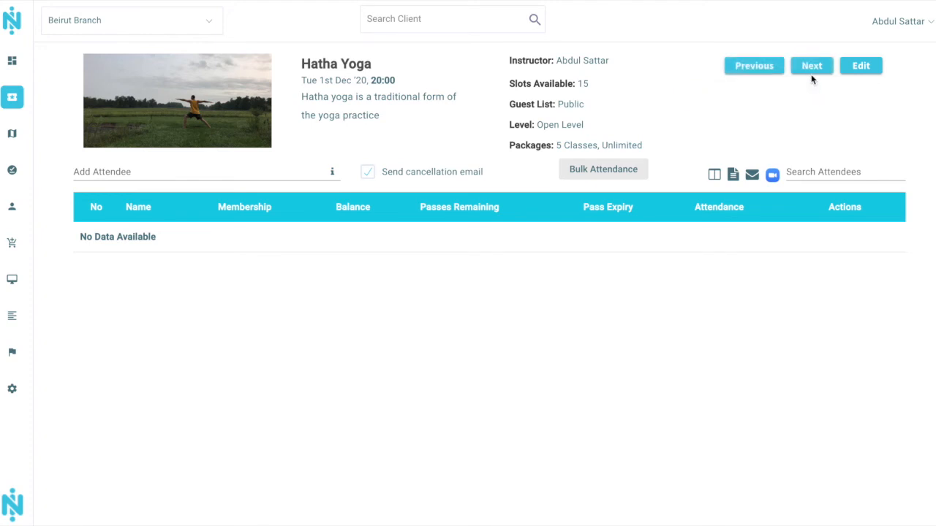
left_click(810, 69)
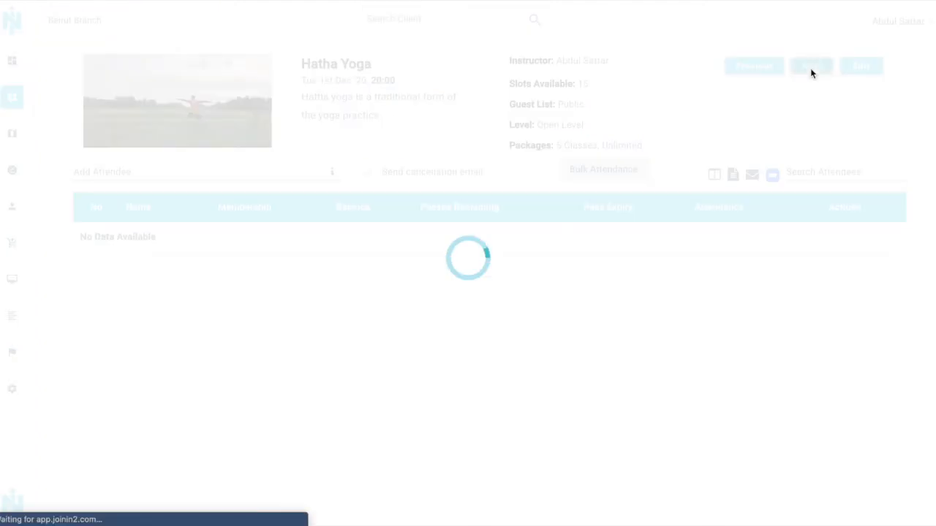
left_click(810, 70)
left_click(752, 72)
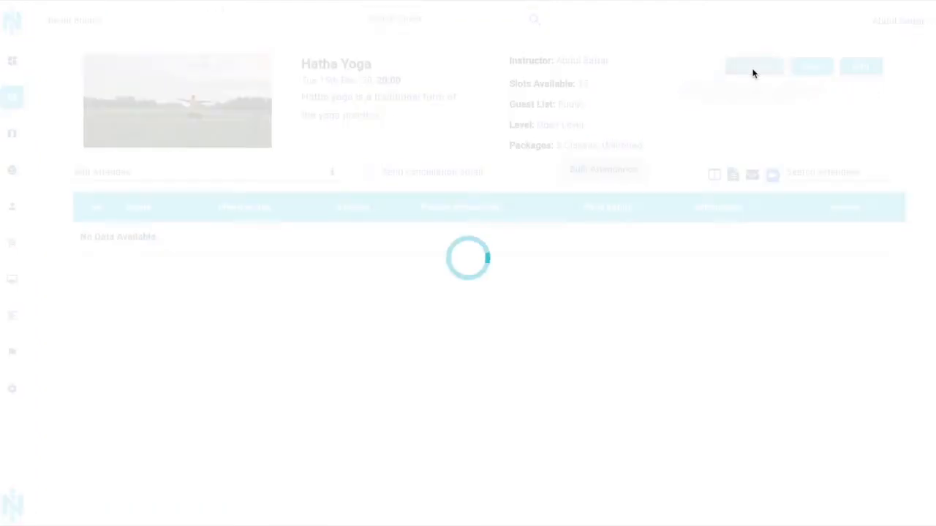
left_click(752, 72)
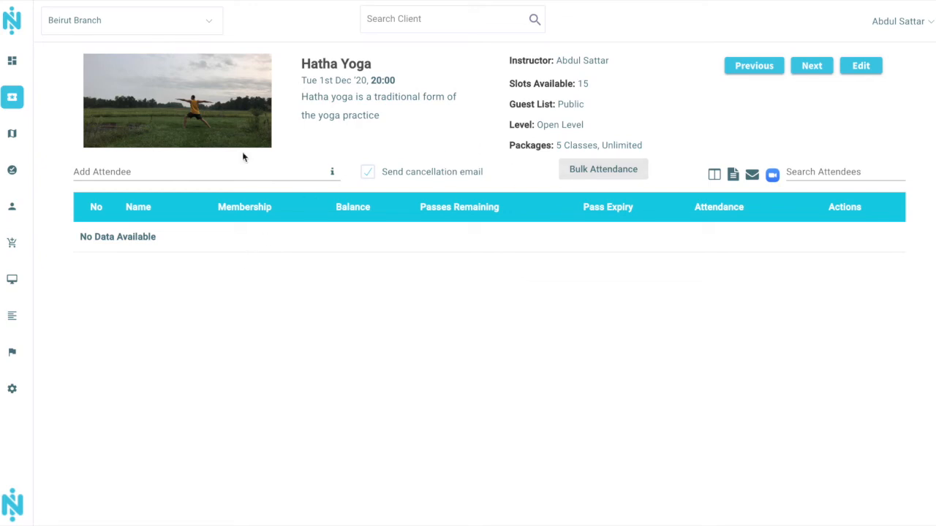
View the Zoom invitation form for the Tuesday class and dismiss it without sending.
left_click(773, 176)
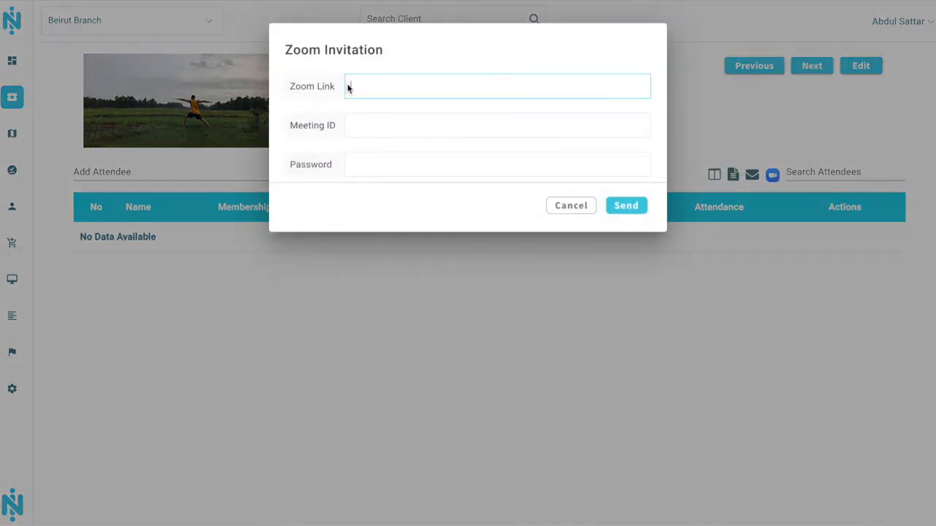
left_click(571, 207)
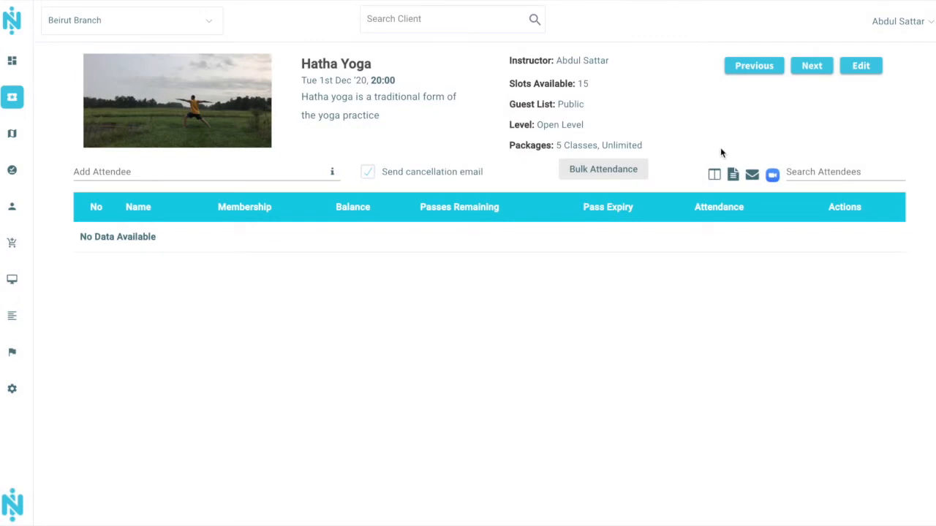
View the class attendees email form without sending anything, and review the attendee table's column choices without changing them.
left_click(750, 175)
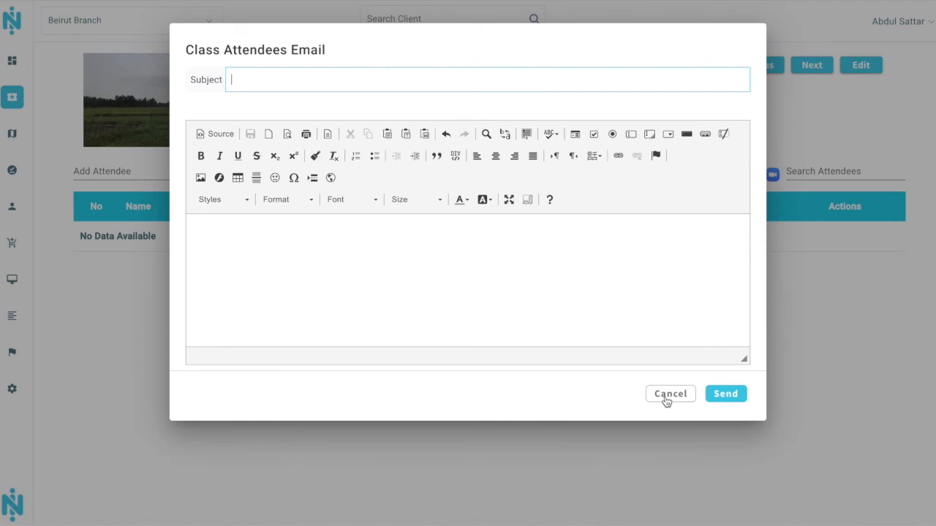
left_click(669, 395)
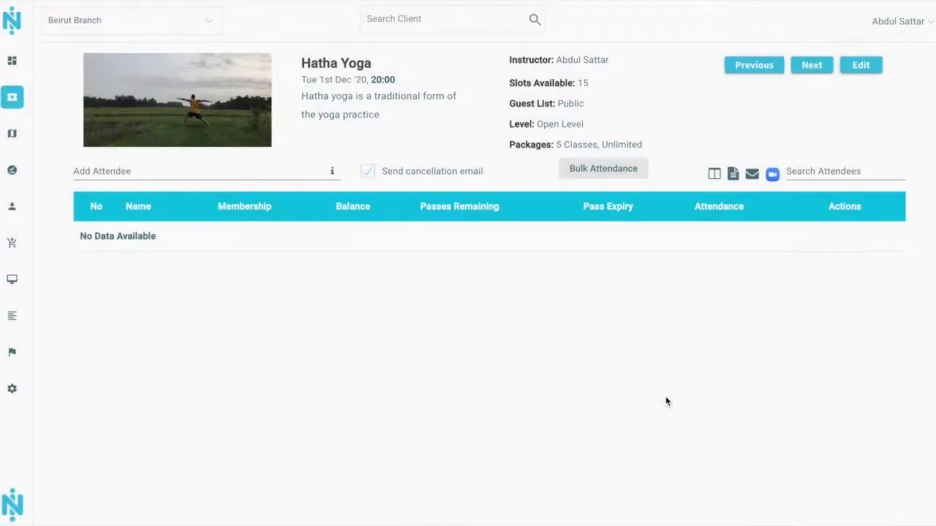
left_click(714, 175)
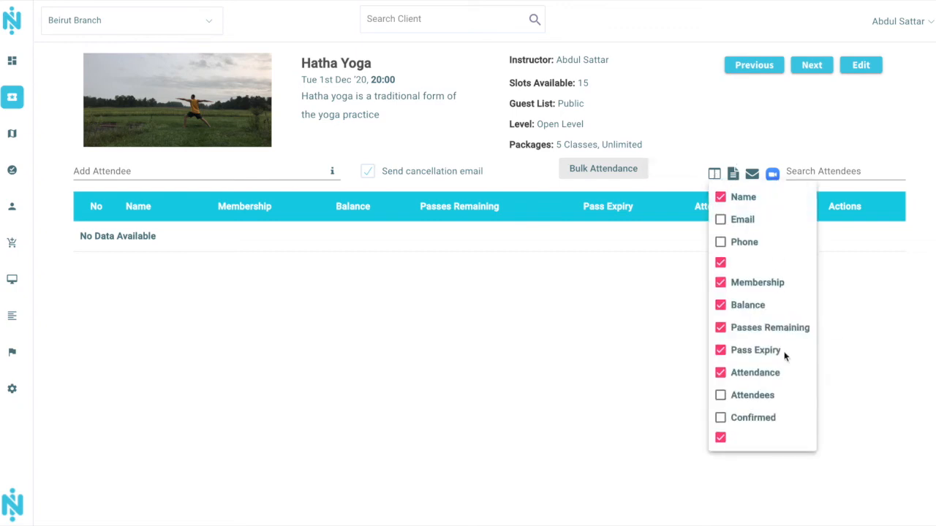
left_click(573, 372)
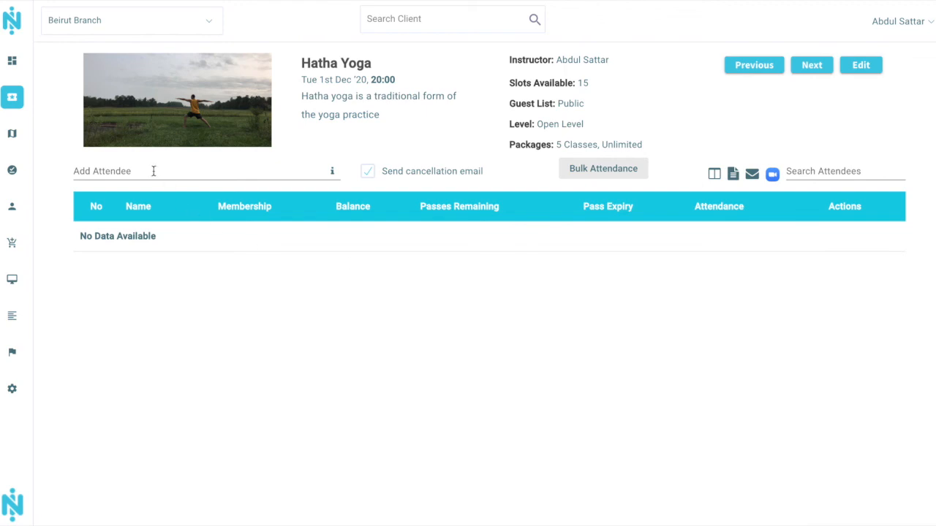
Find the existing client by the start of their name and add them as an attendee of the Tuesday class.
left_click(101, 170)
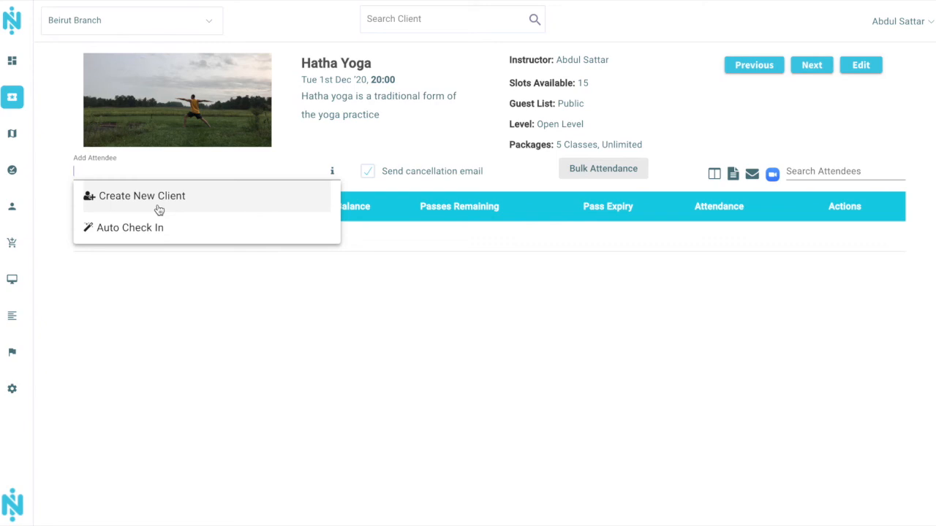
type("ab")
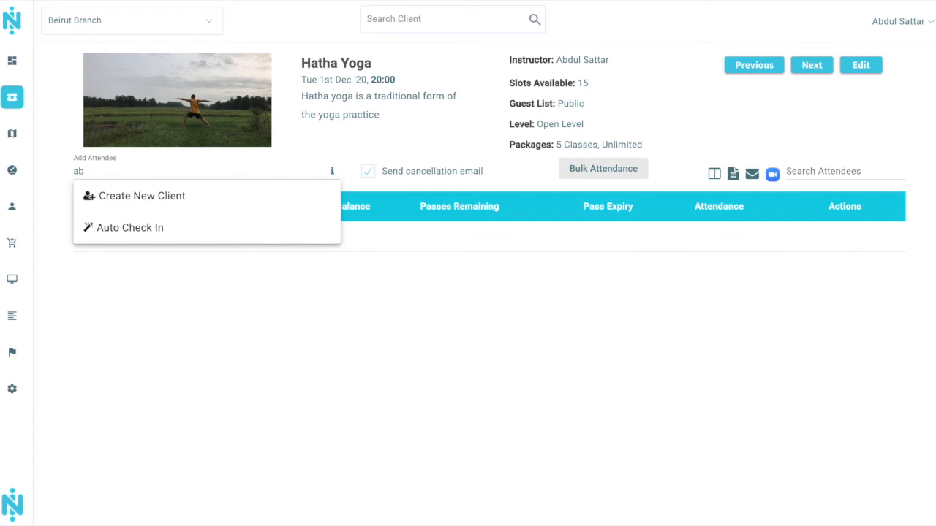
type("duou")
key("BackSpace")
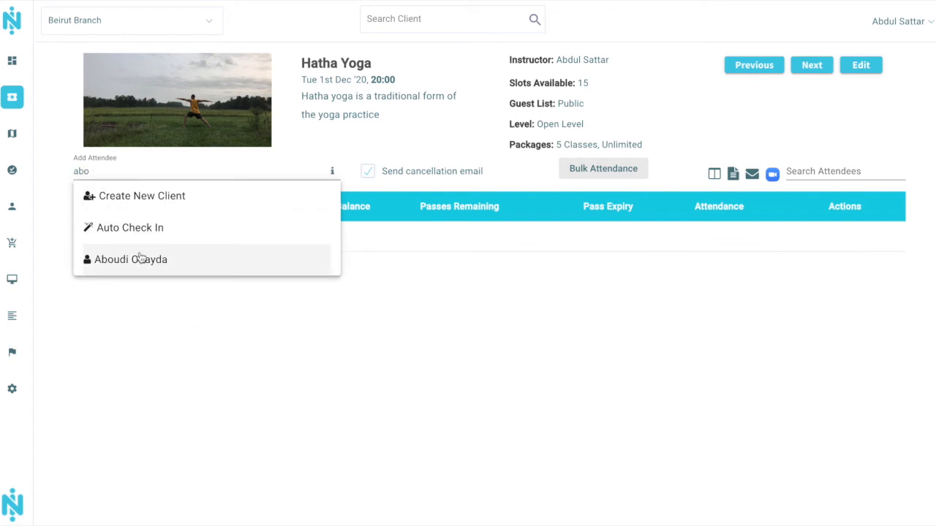
left_click(178, 262)
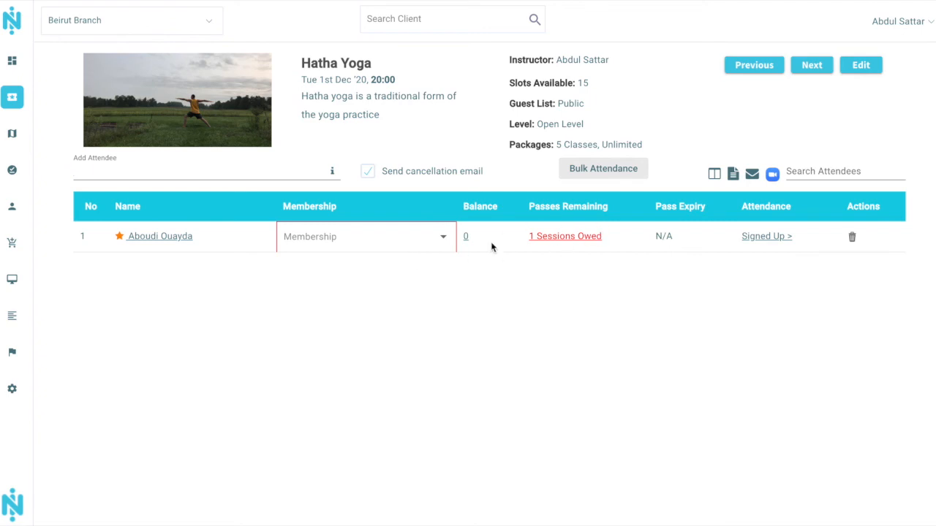
Start a membership purchase for the new attendee and select the 5 Classes package.
left_click(328, 241)
left_click(330, 239)
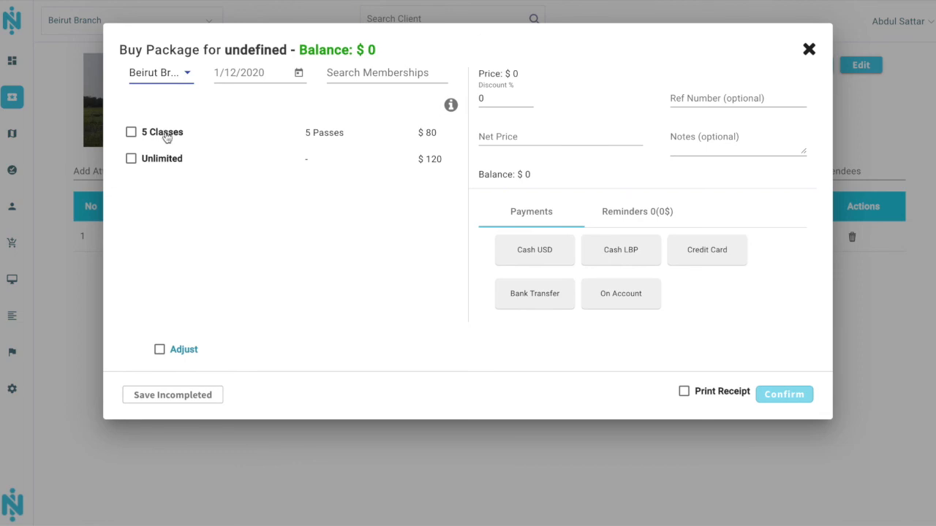
left_click(167, 137)
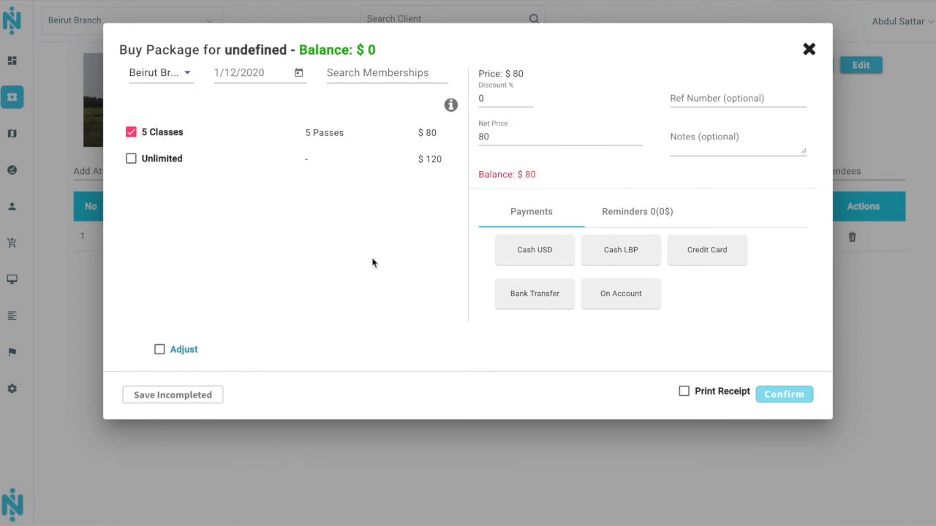
Try a 10% discount and a net price of 65 on the package, and reset the discount to 0.
left_click(506, 108)
key("BackSpace")
type("10")
key("Tab")
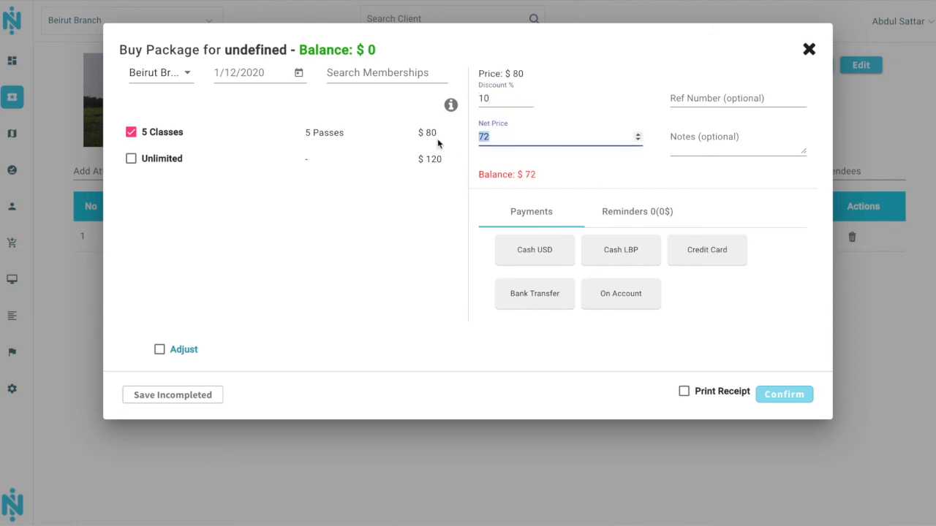
type("65")
double_click(508, 138)
left_click(497, 98)
double_click(497, 98)
type("0")
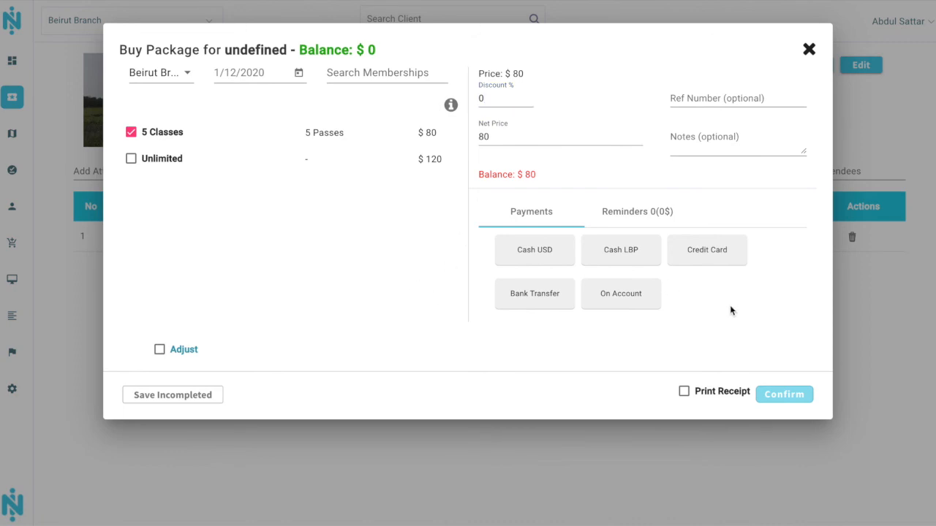
Split the package payment into 40 Cash USD and 20000 Cash LBP, put the remainder on account, and confirm the purchase.
left_click(555, 252)
left_click_drag(526, 249, 443, 250)
type("40")
left_click(649, 340)
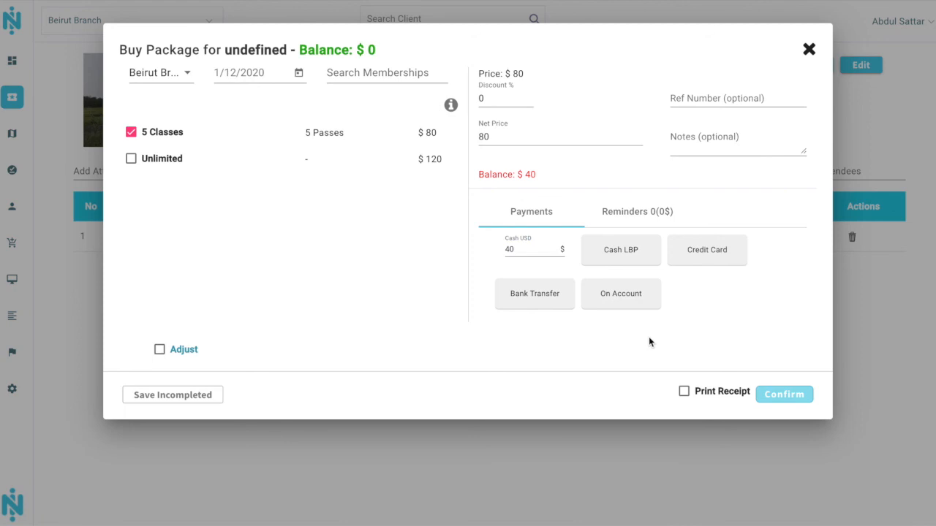
left_click(638, 254)
left_click_drag(649, 250, 558, 254)
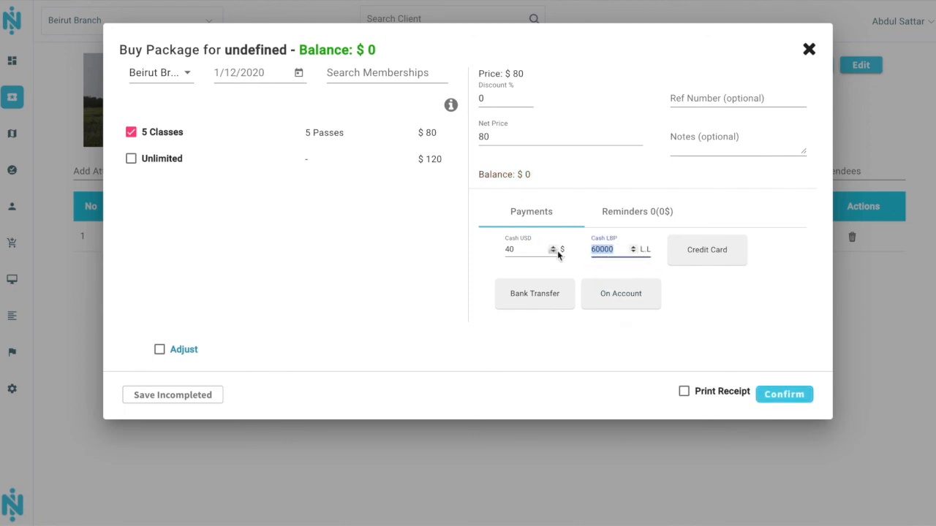
type("20000")
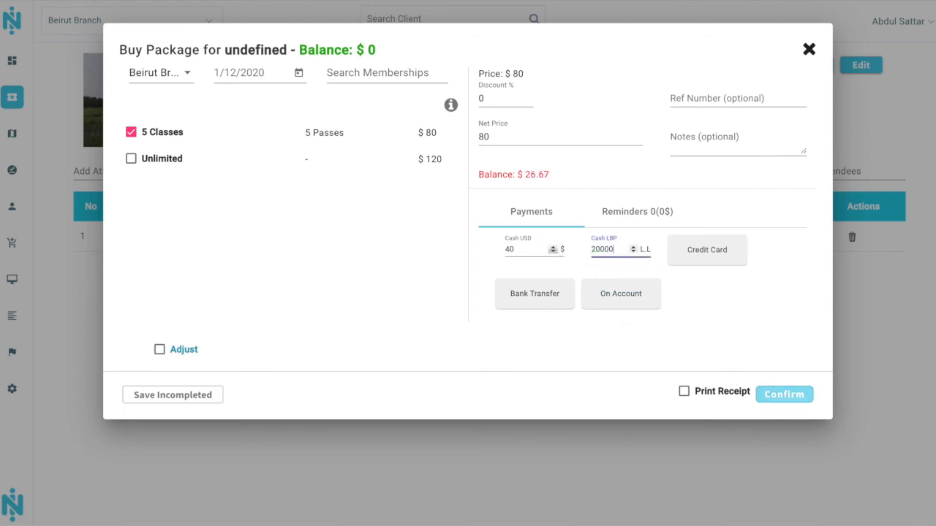
left_click(655, 303)
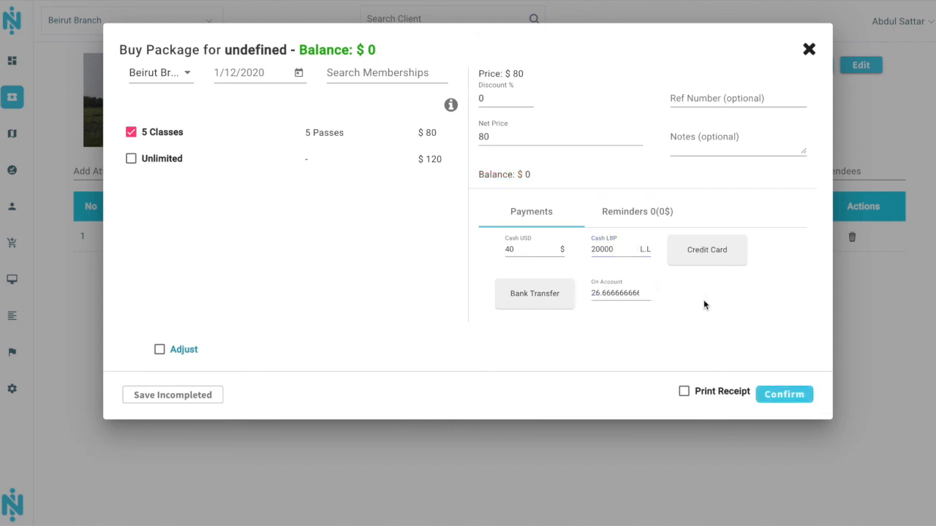
left_click(784, 395)
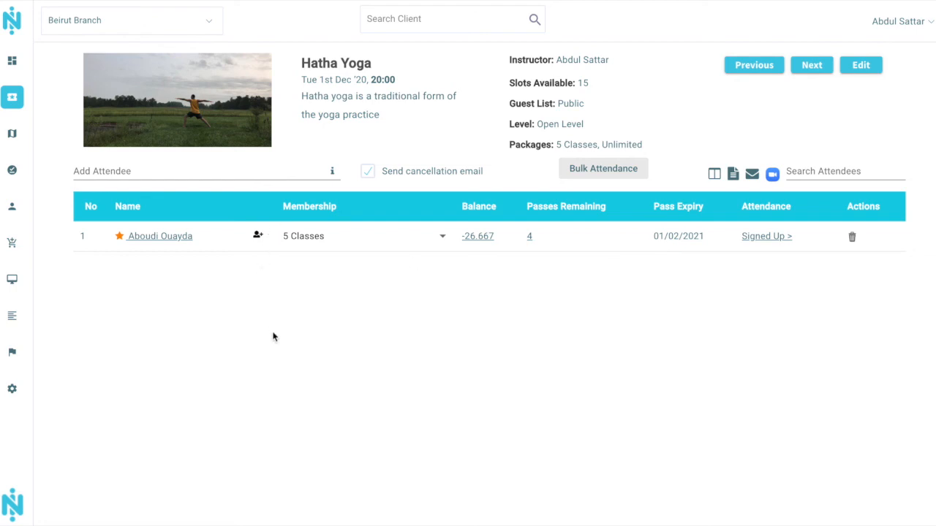
Review the attendee's attendance status choices and the bulk attendance form without changing anything.
left_click(764, 239)
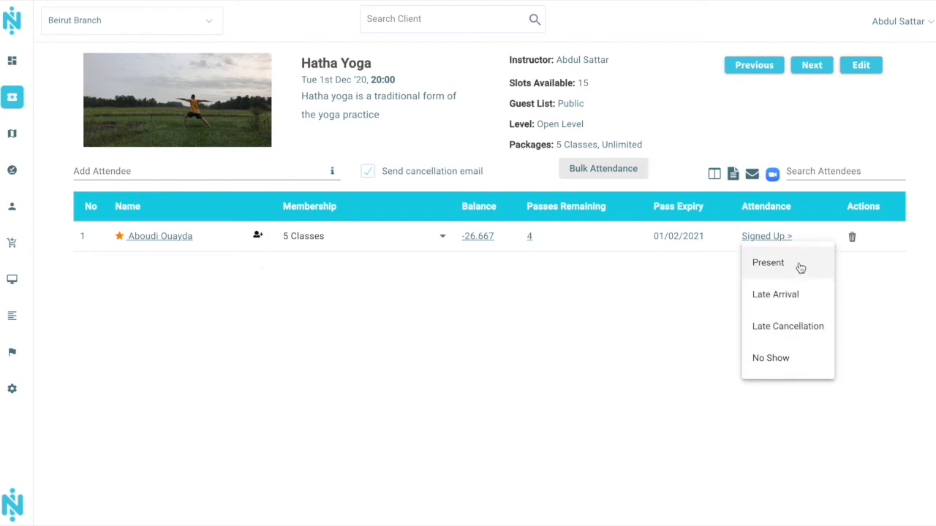
left_click(702, 302)
left_click(622, 169)
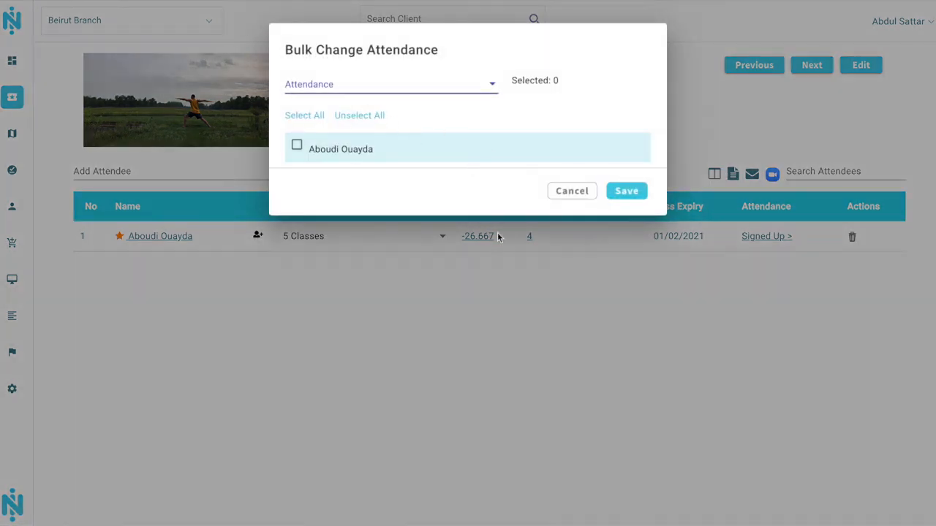
left_click(577, 197)
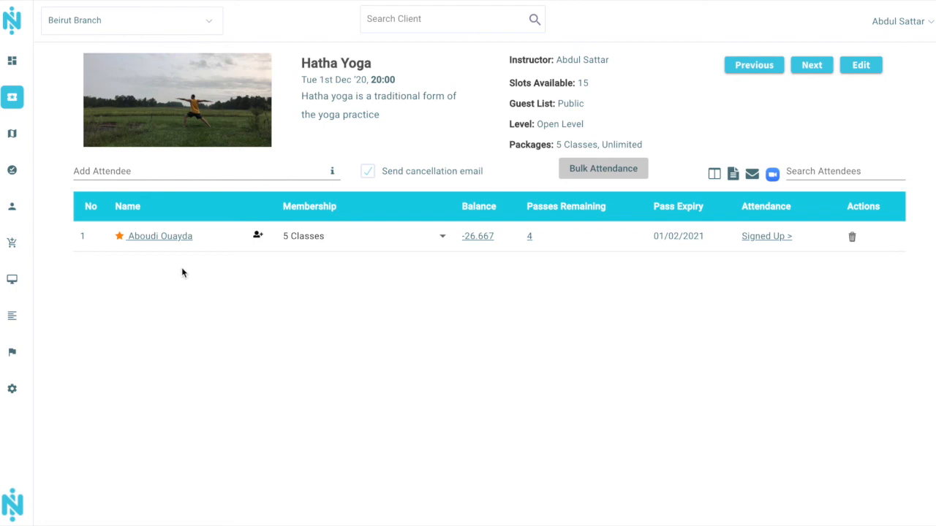
Set the attendee's number of guests to 1 and apply it.
left_click(258, 235)
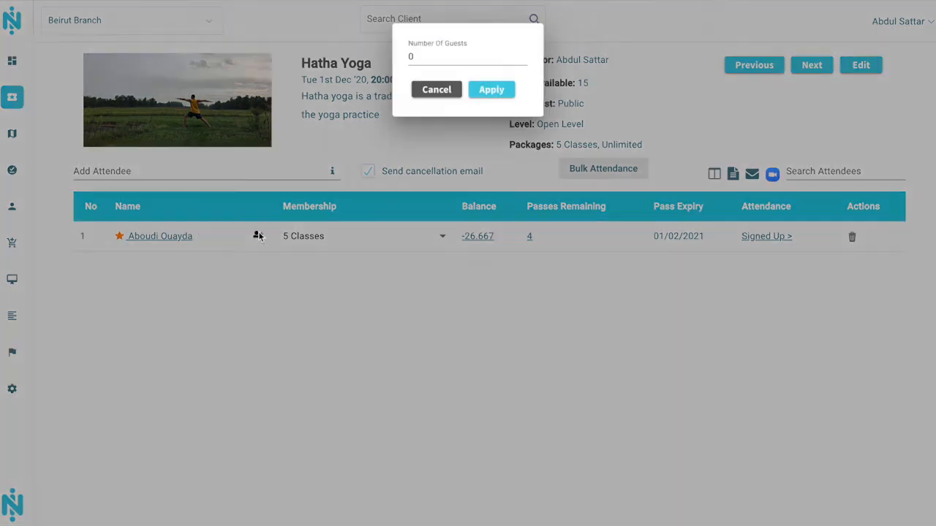
key("BackSpace")
type("1")
left_click(491, 89)
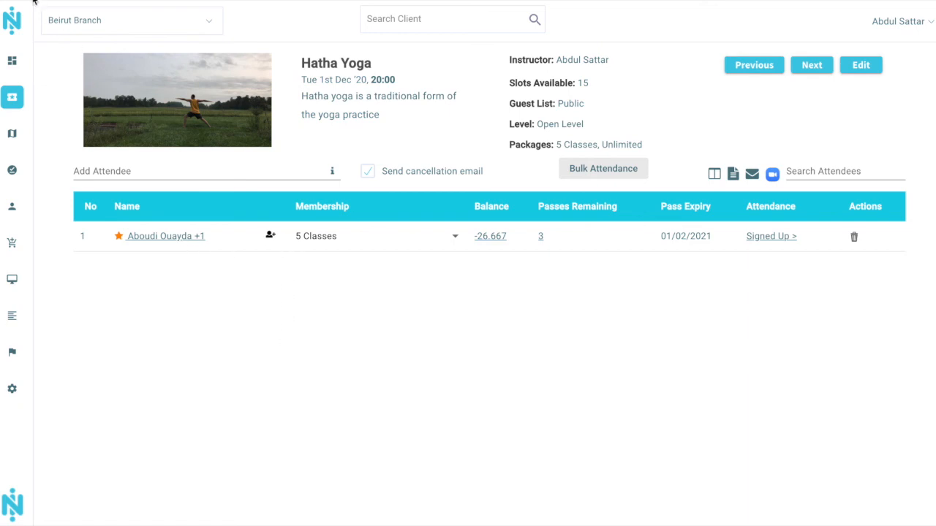
Leave the class details and return to the weekly class list for Nov 30 to Dec 06, 2020.
left_click(10, 0)
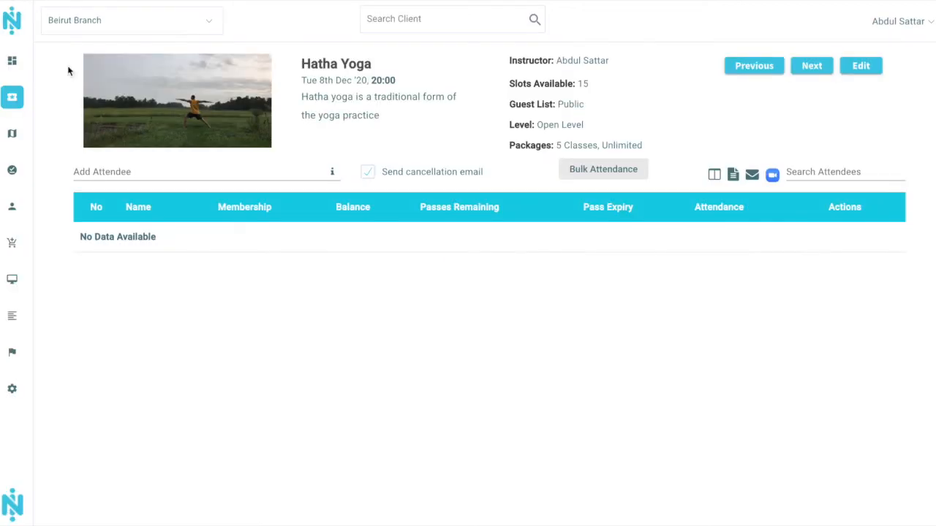
left_click(10, 0)
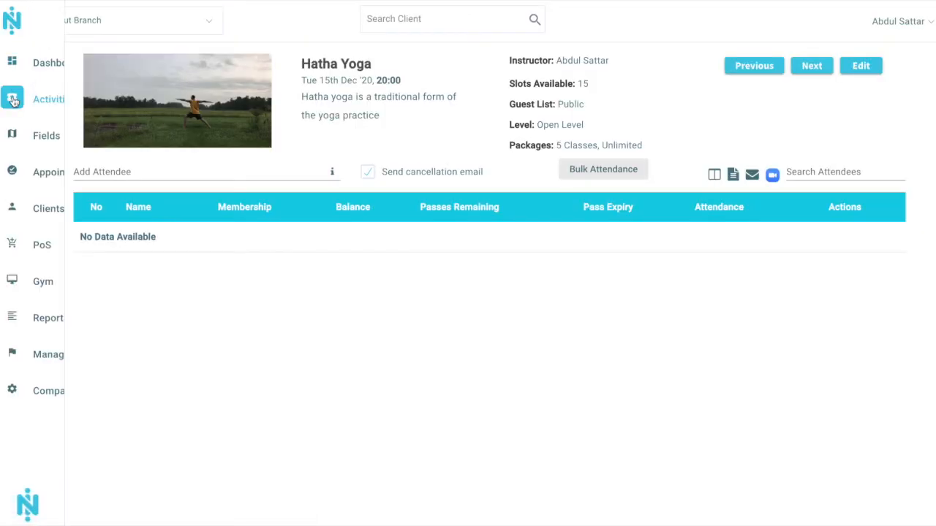
left_click(12, 97)
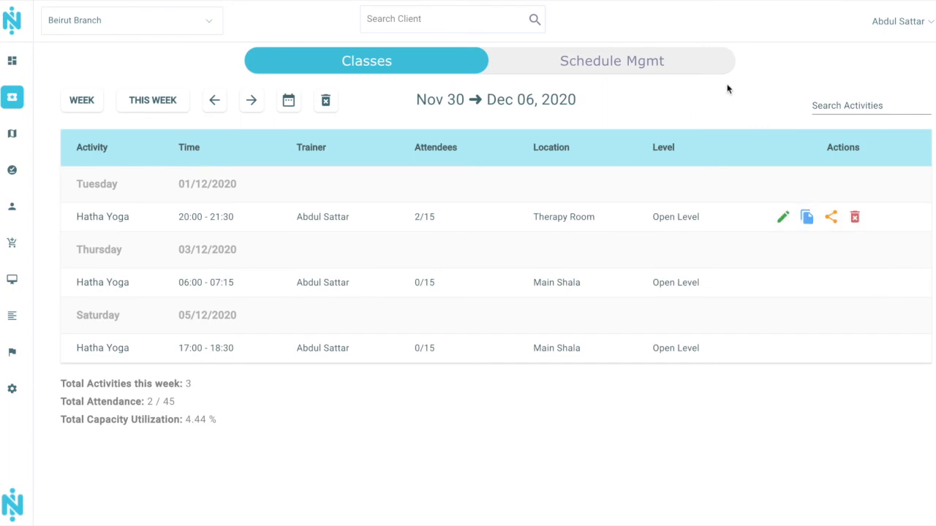